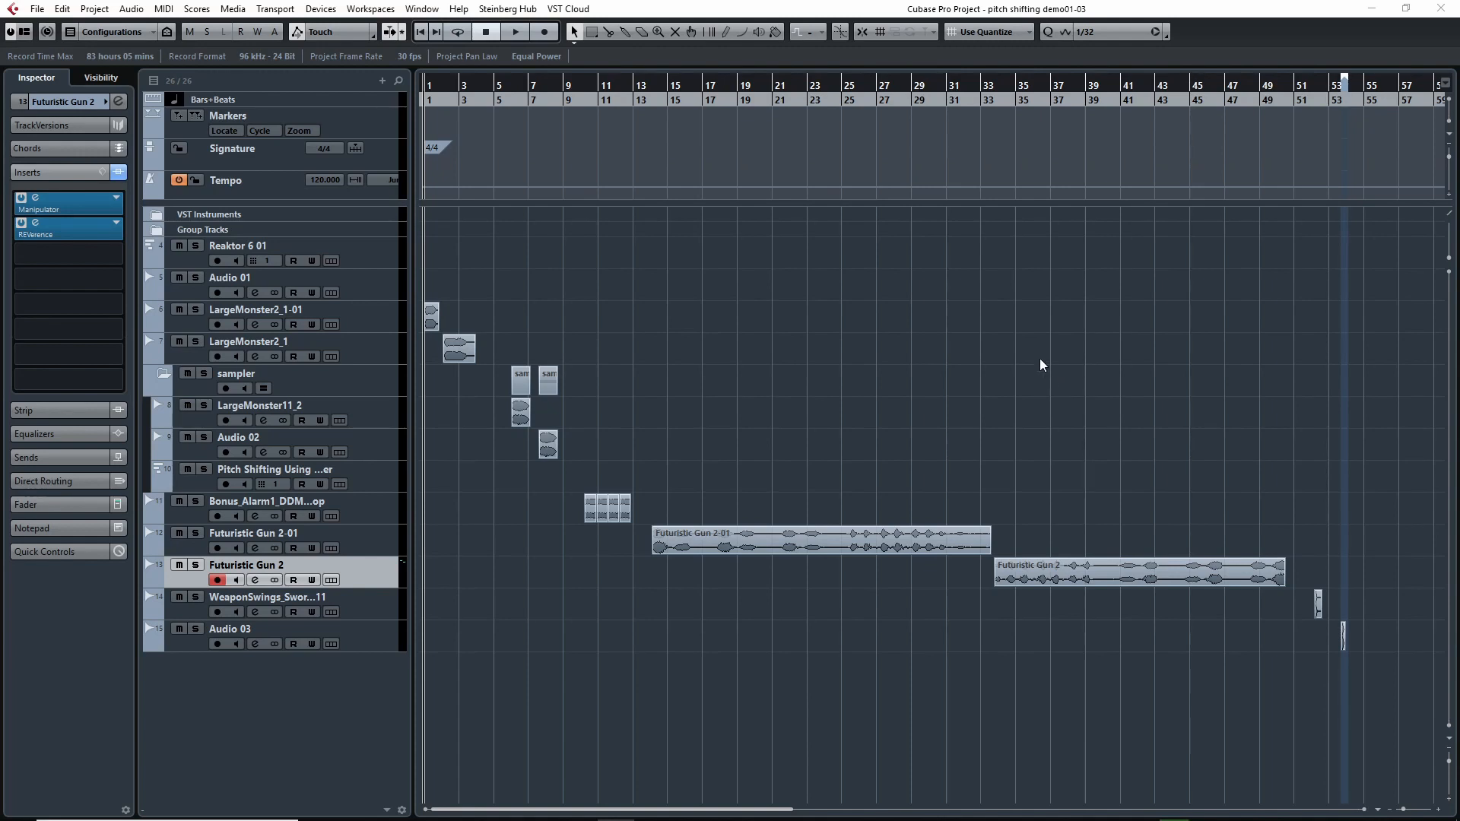
# Inspect the Groove Agent SE pads of the Pitch Shifting Using ...er track and close the instrument.
pyautogui.press('h')
pyautogui.press('h')
pyautogui.press('h')
pyautogui.press('h')
pyautogui.press('h')
pyautogui.moveTo(651, 89); pyautogui.dragTo(637, 87)
pyautogui.click(190, 476)
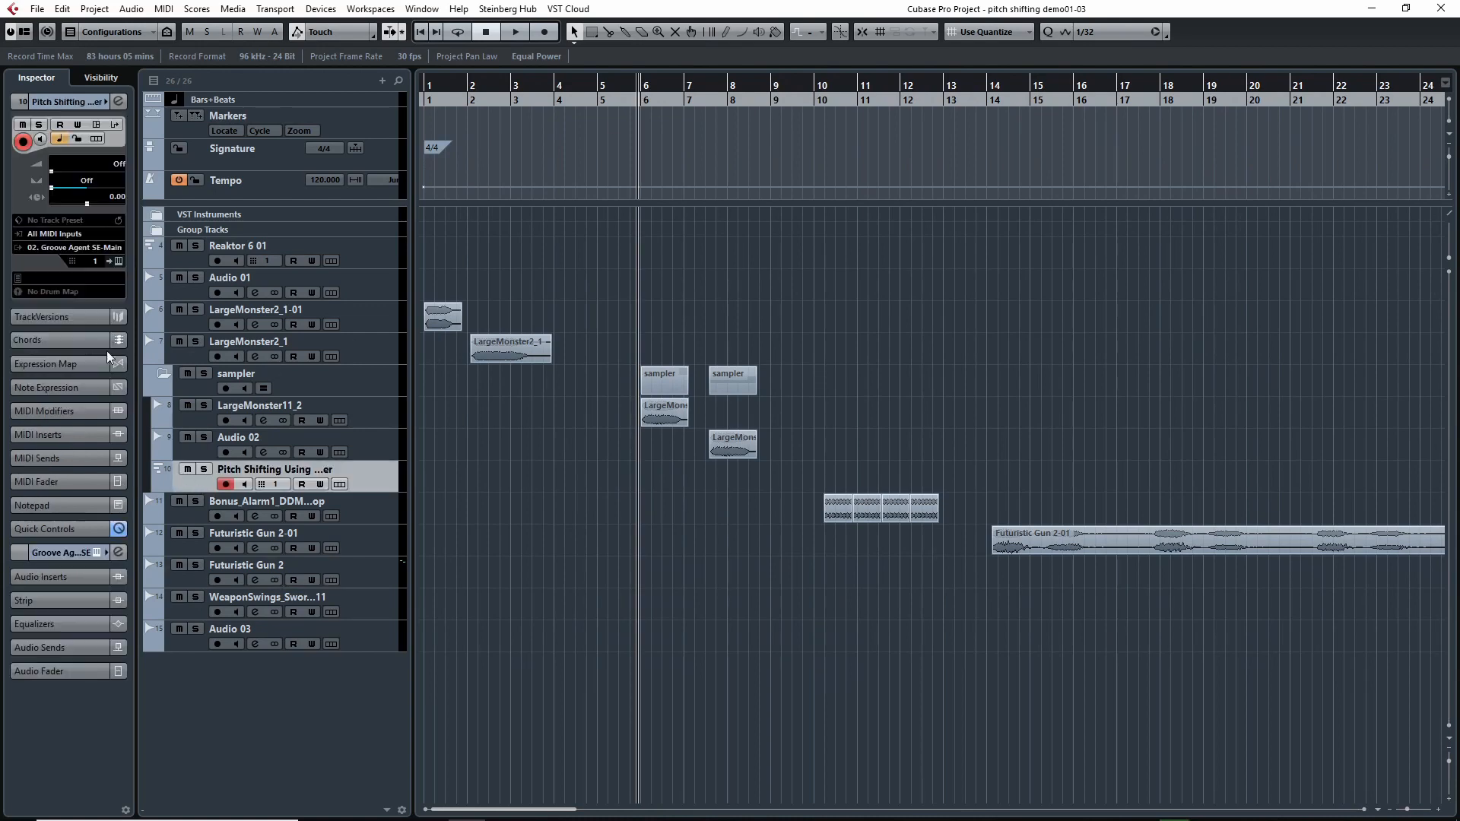
pyautogui.click(118, 261)
pyautogui.moveTo(978, 145); pyautogui.dragTo(1049, 156)
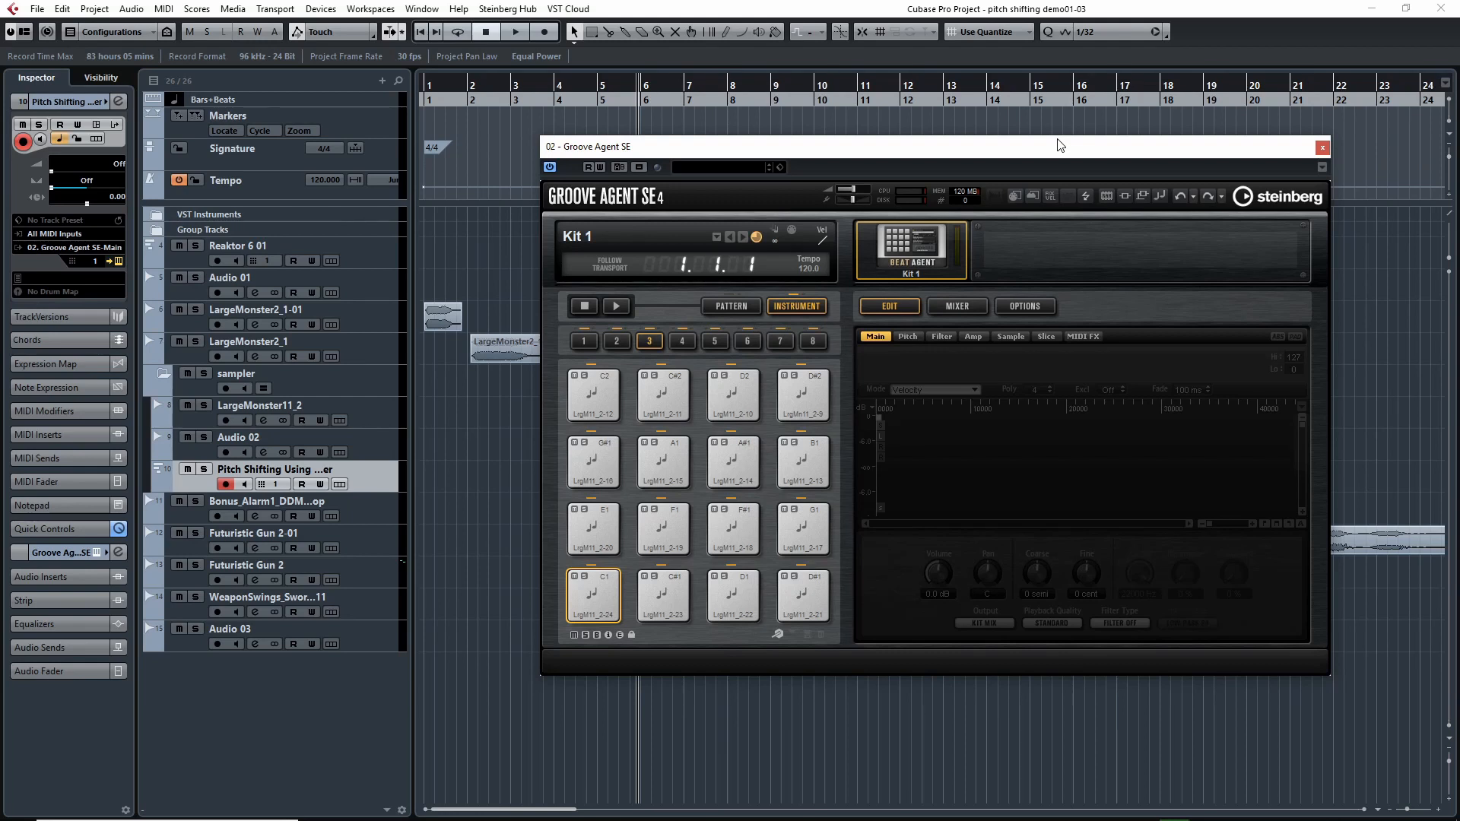
pyautogui.click(1322, 147)
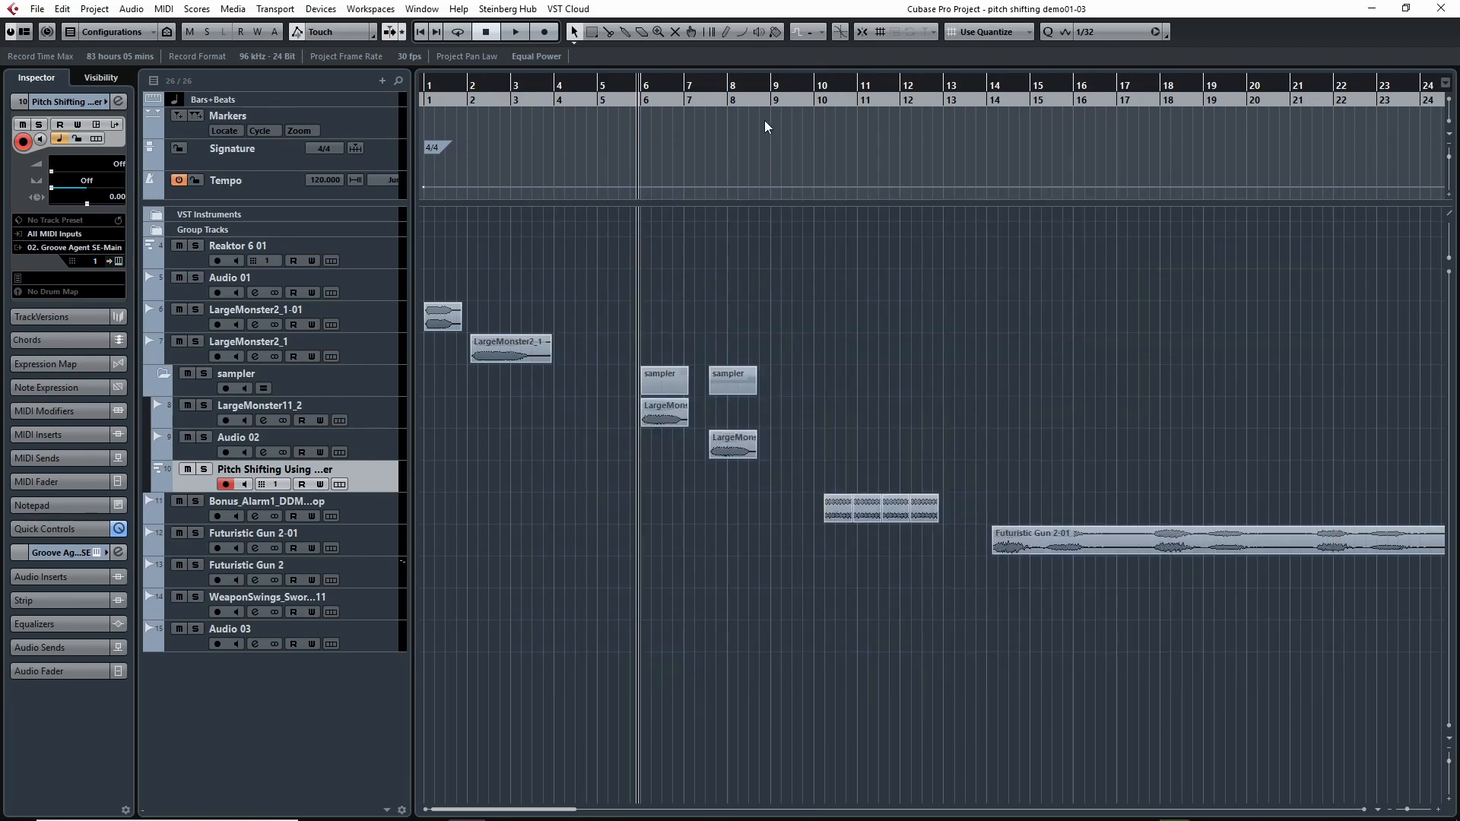
# Play back the LargeMonster11_2 clip starting at bar 6.
pyautogui.moveTo(718, 95); pyautogui.dragTo(638, 107)
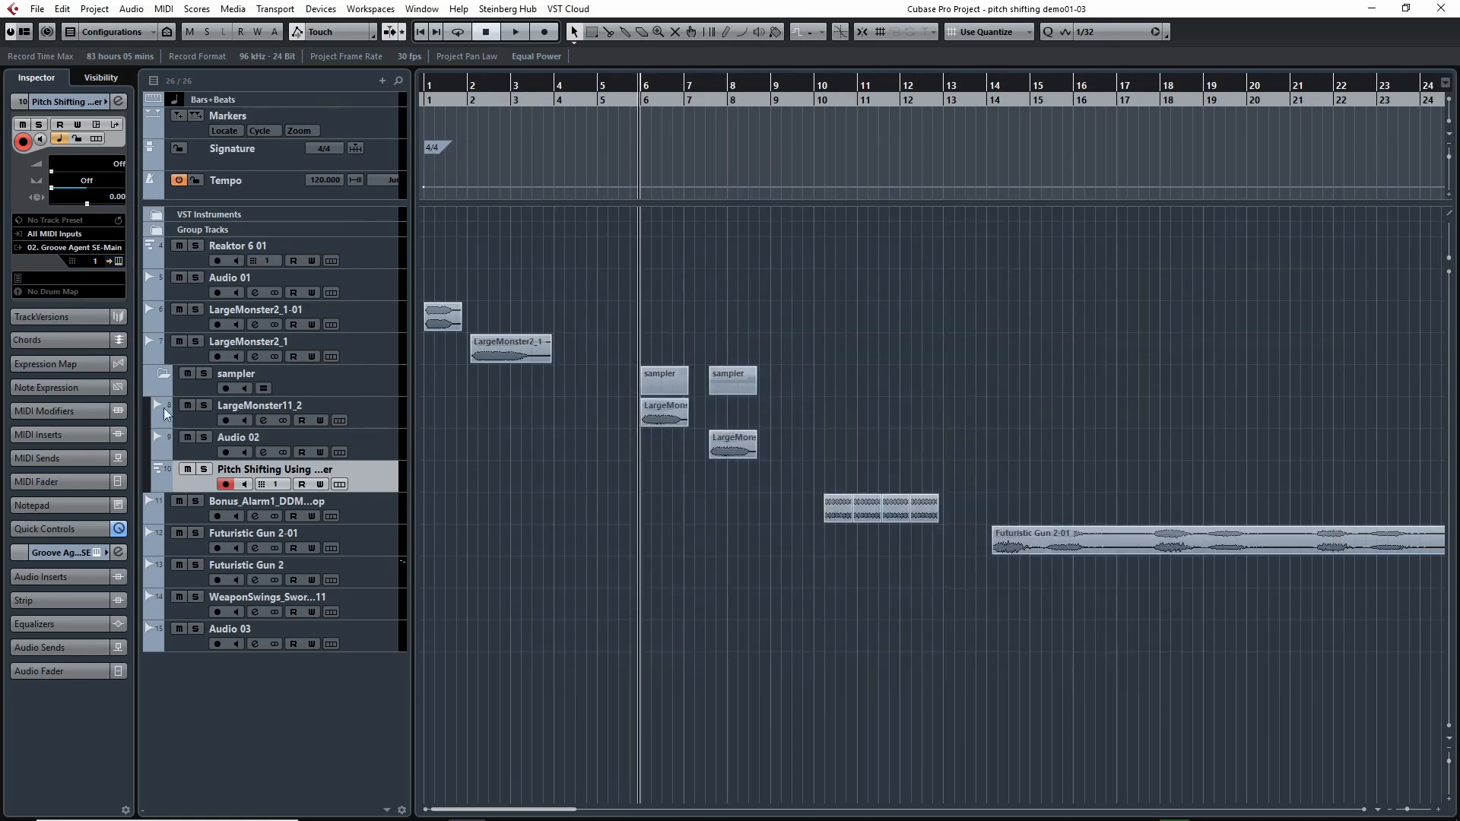
pyautogui.press('space')
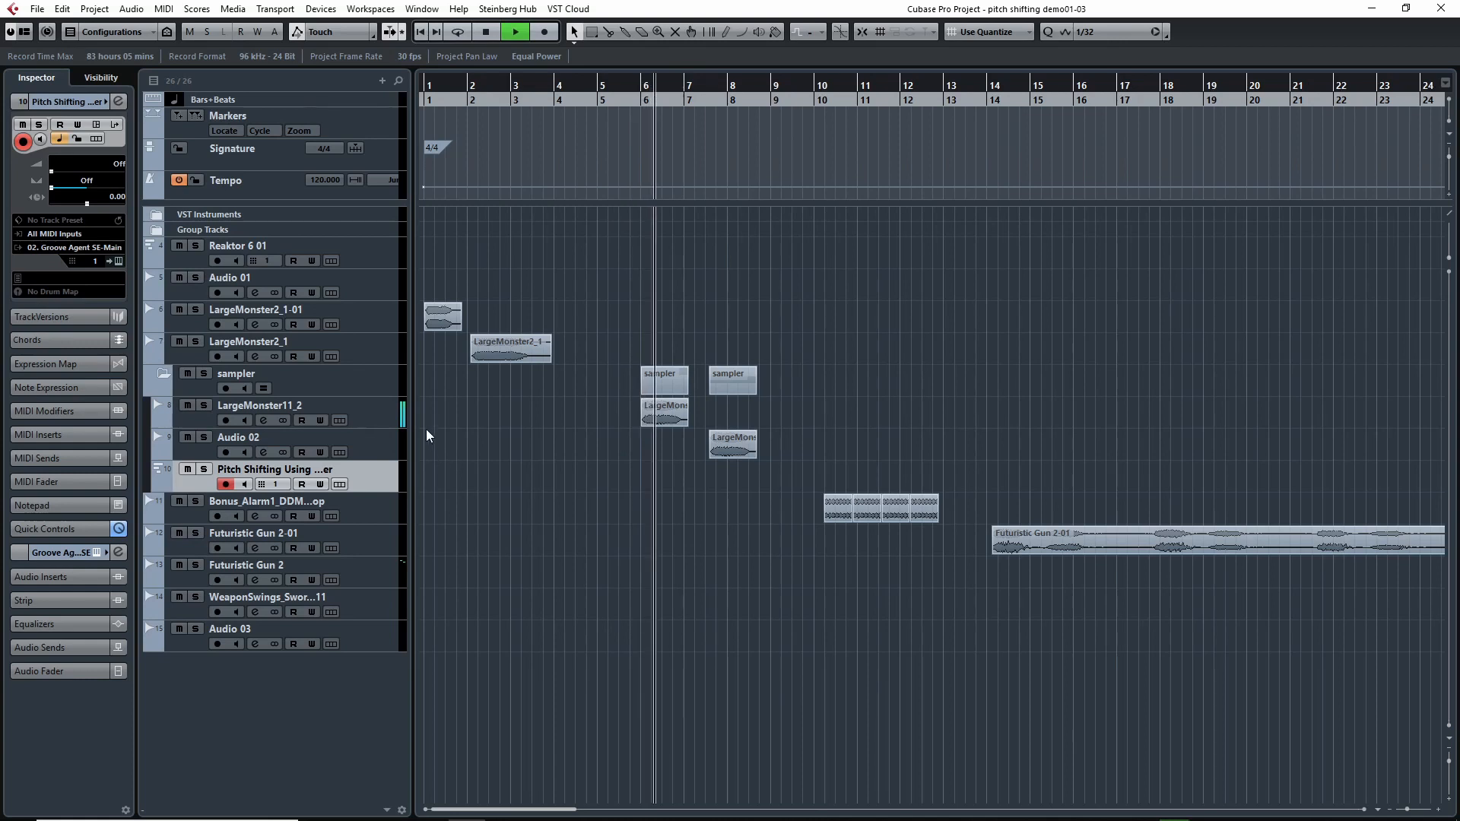
pyautogui.press('space')
# Reopen the sampler track's Groove Agent SE and audition pad C3 in group 4 and pad C2 in group 3.
pyautogui.click(119, 262)
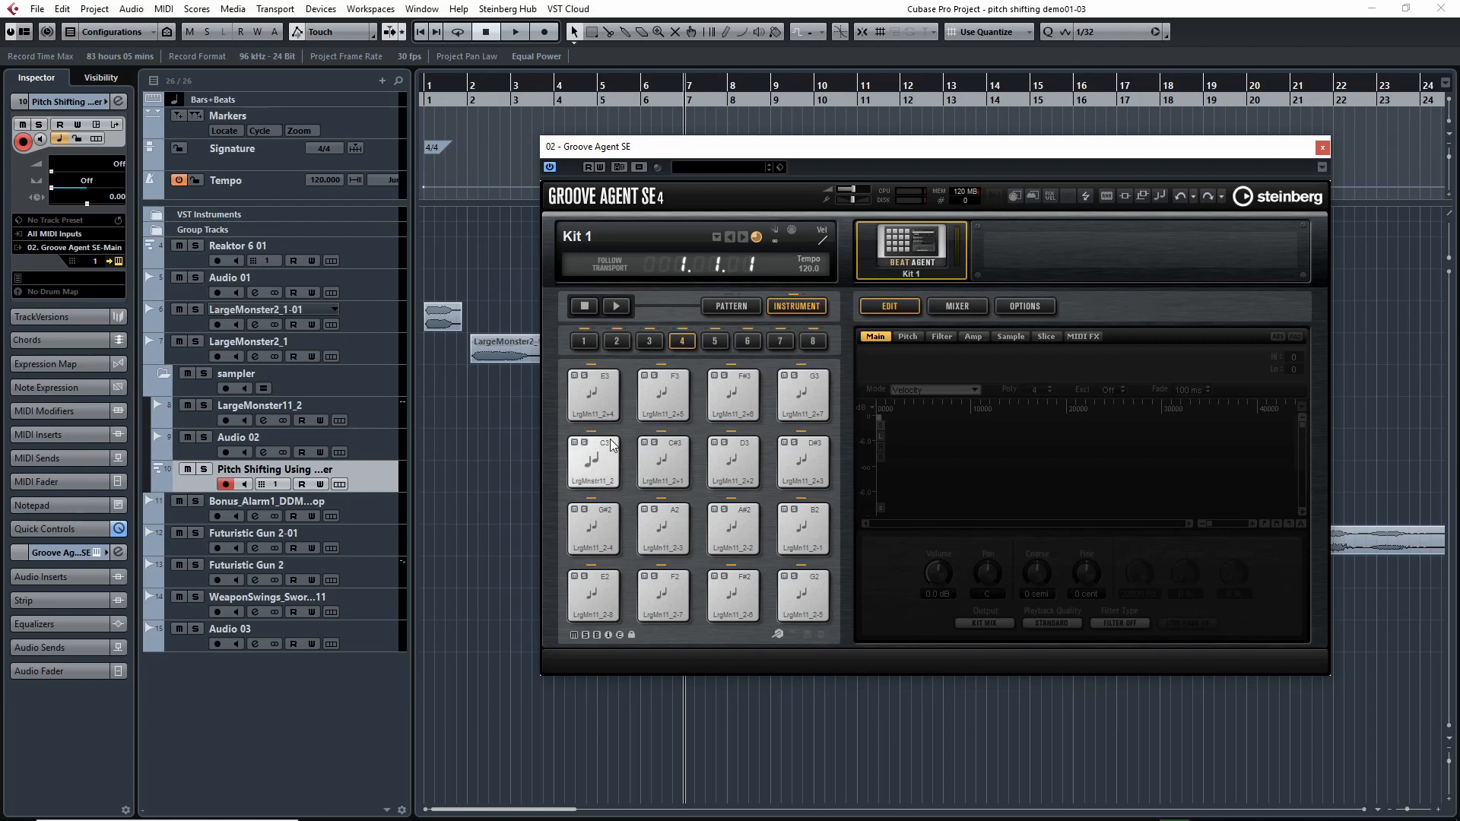
pyautogui.click(611, 446)
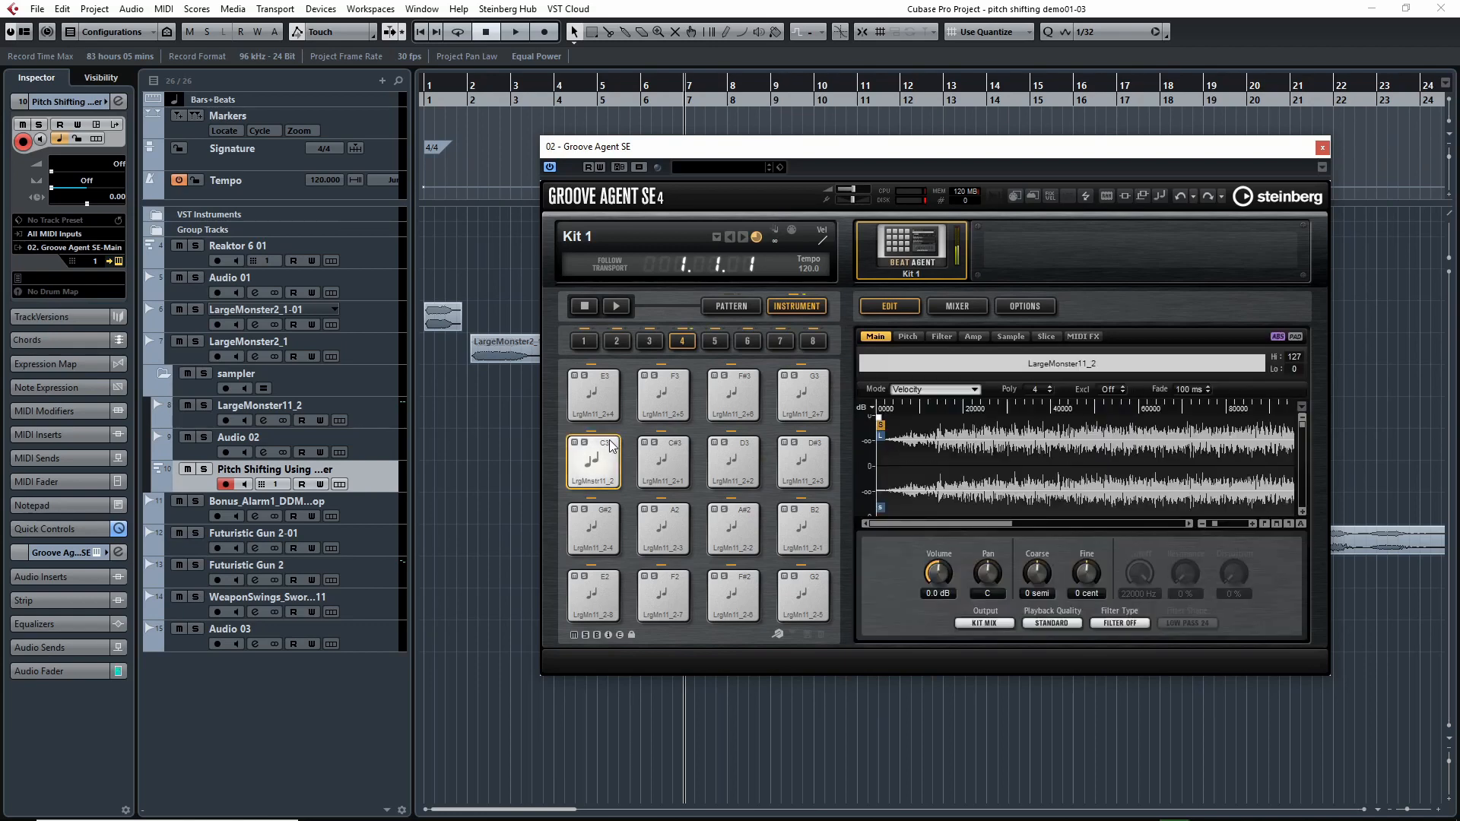
pyautogui.click(610, 441)
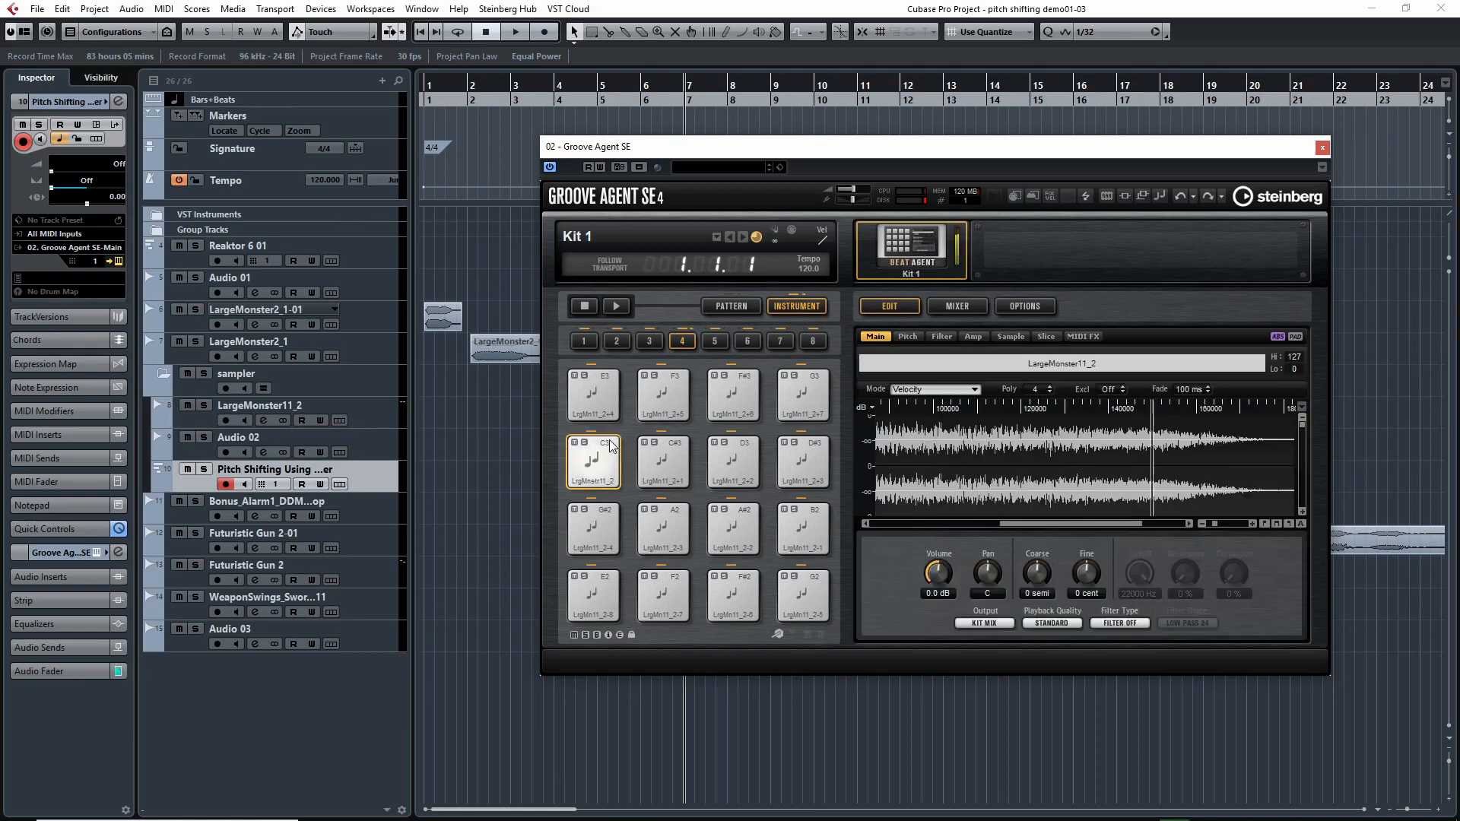
pyautogui.click(647, 342)
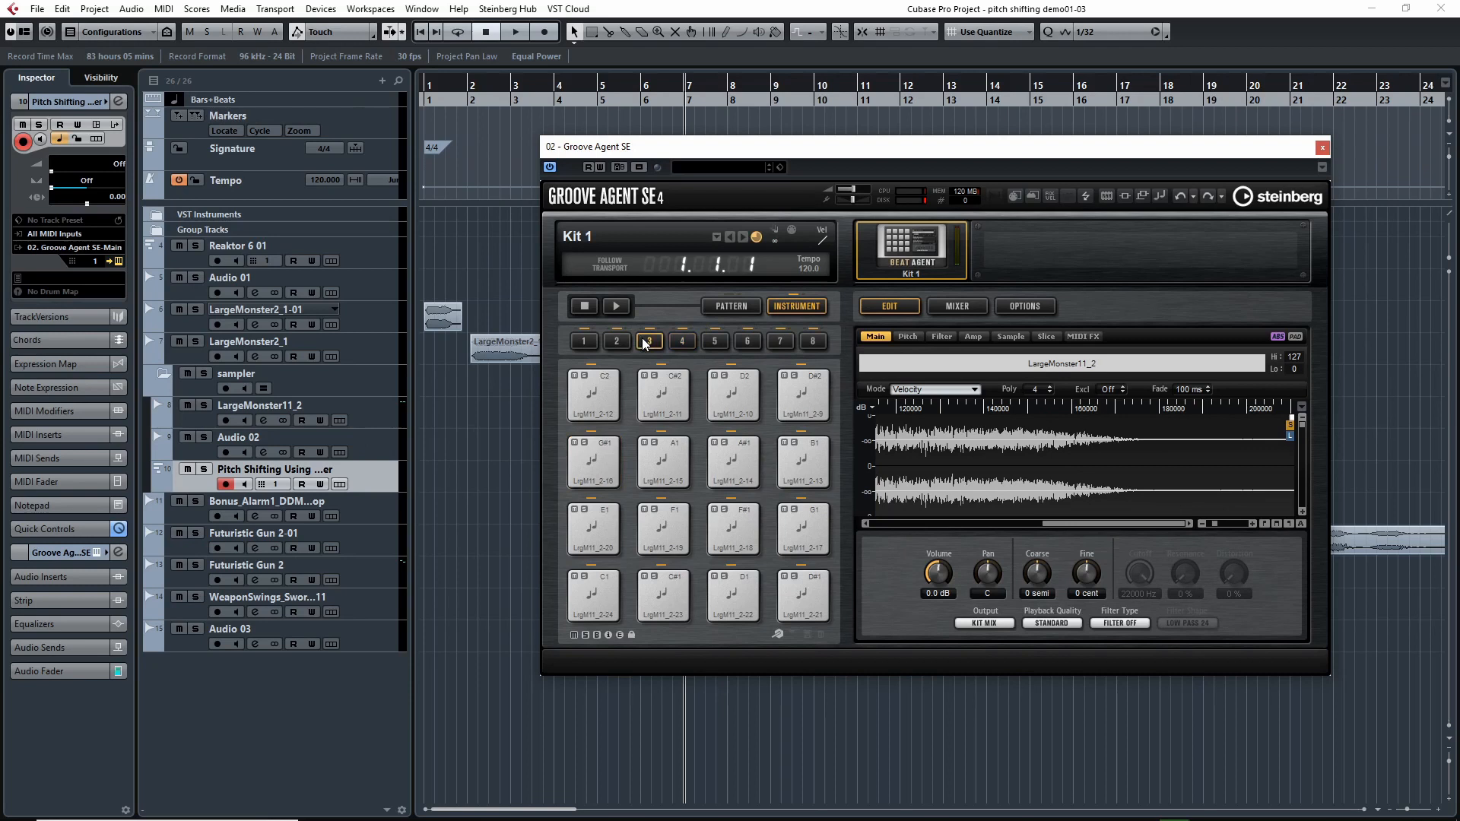
pyautogui.click(609, 378)
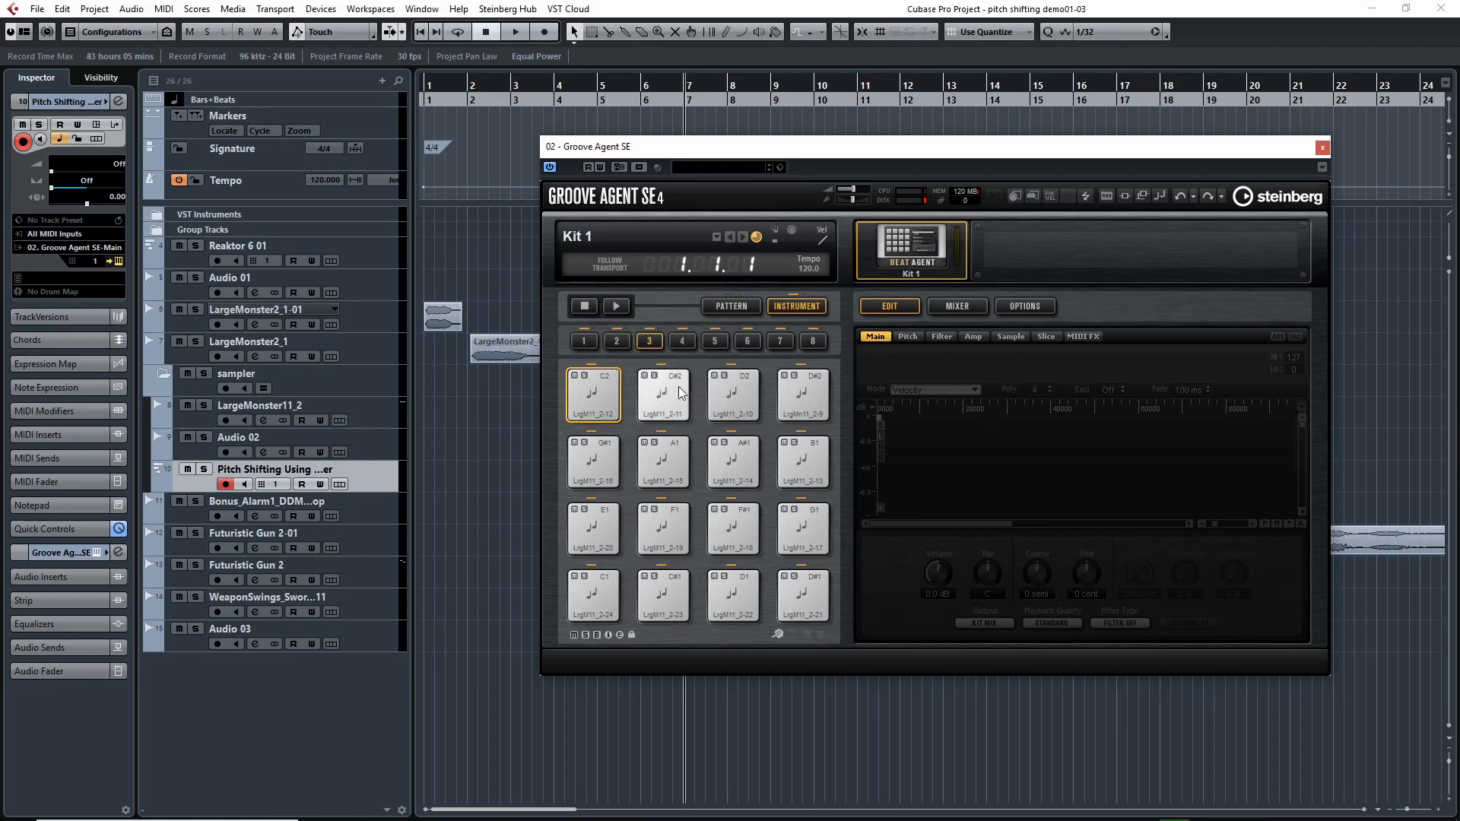
# Audition pad F#7 in group 7 and pads D6 and A5 in group 6, and close Groove Agent SE.
pyautogui.click(780, 342)
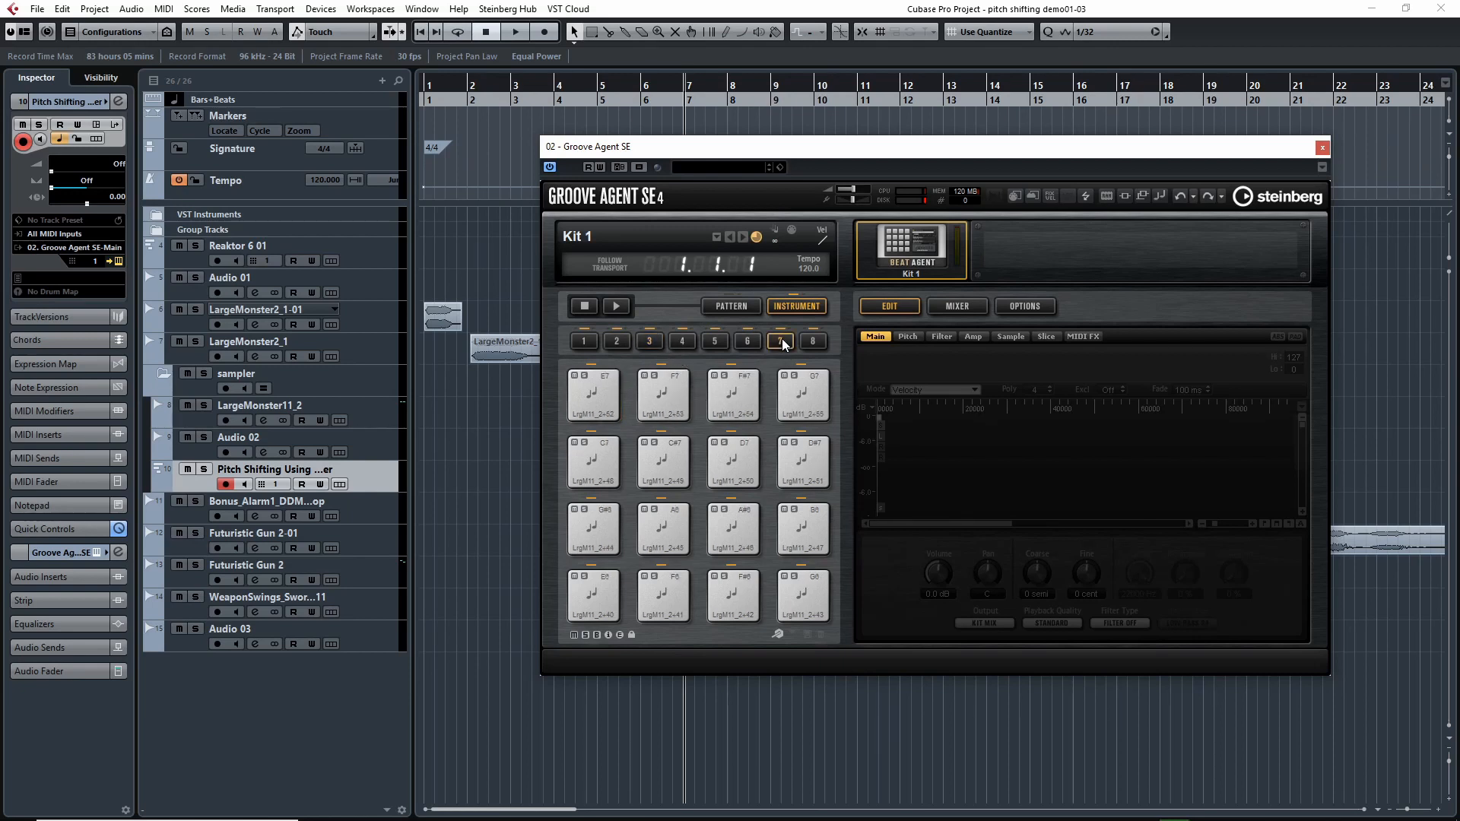
pyautogui.click(751, 380)
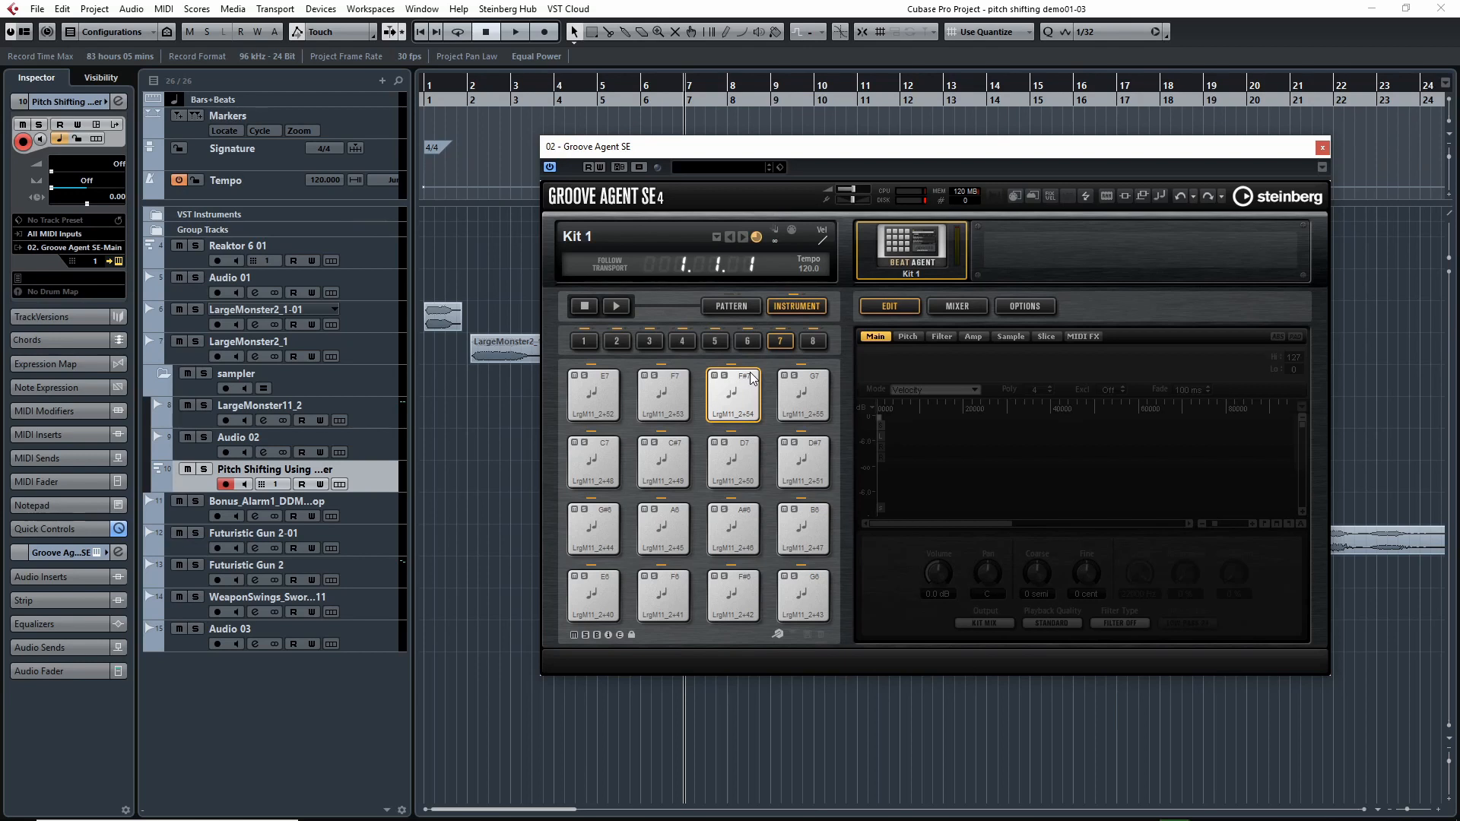
pyautogui.click(752, 378)
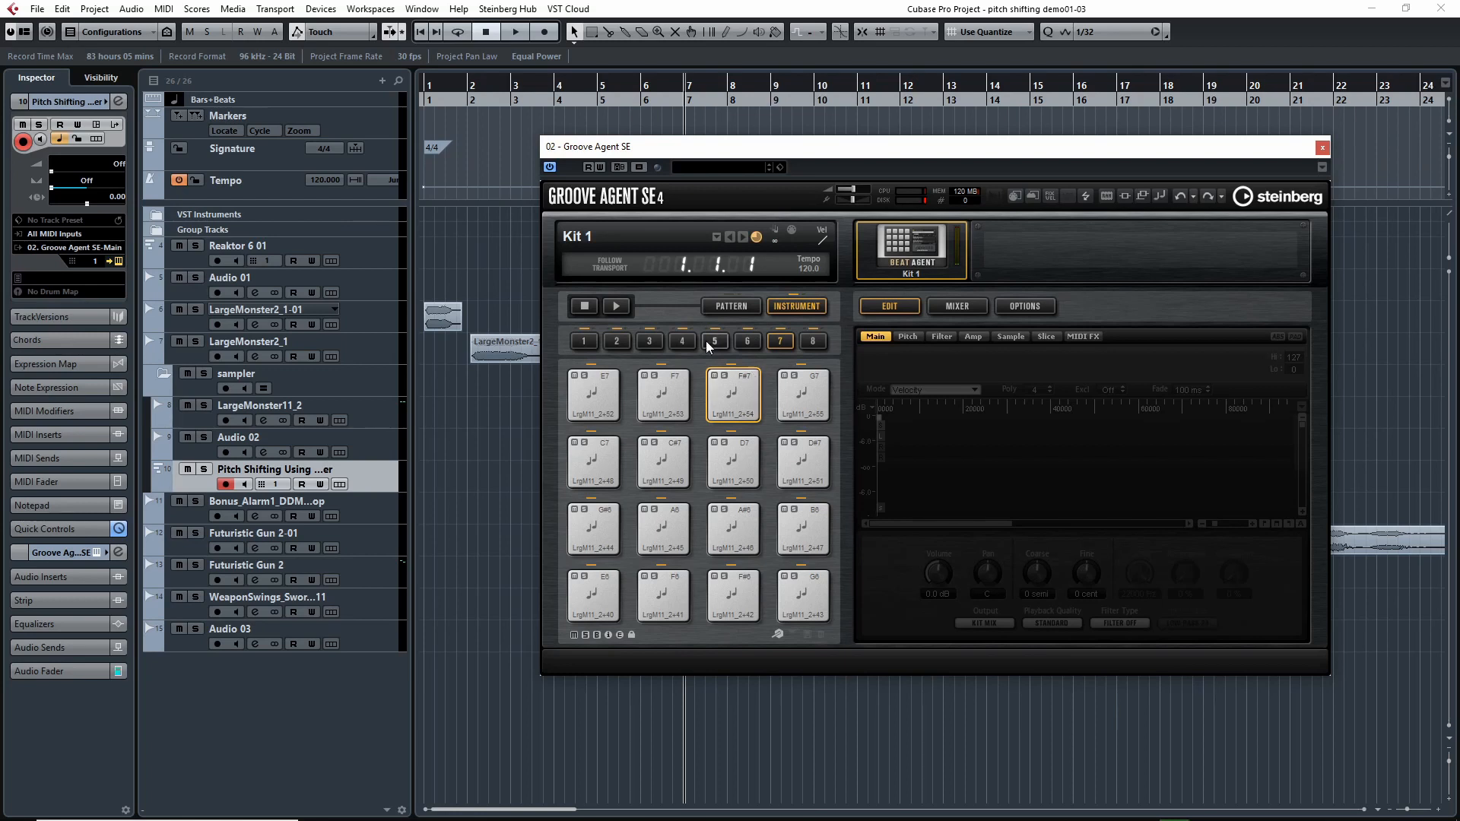
pyautogui.click(747, 343)
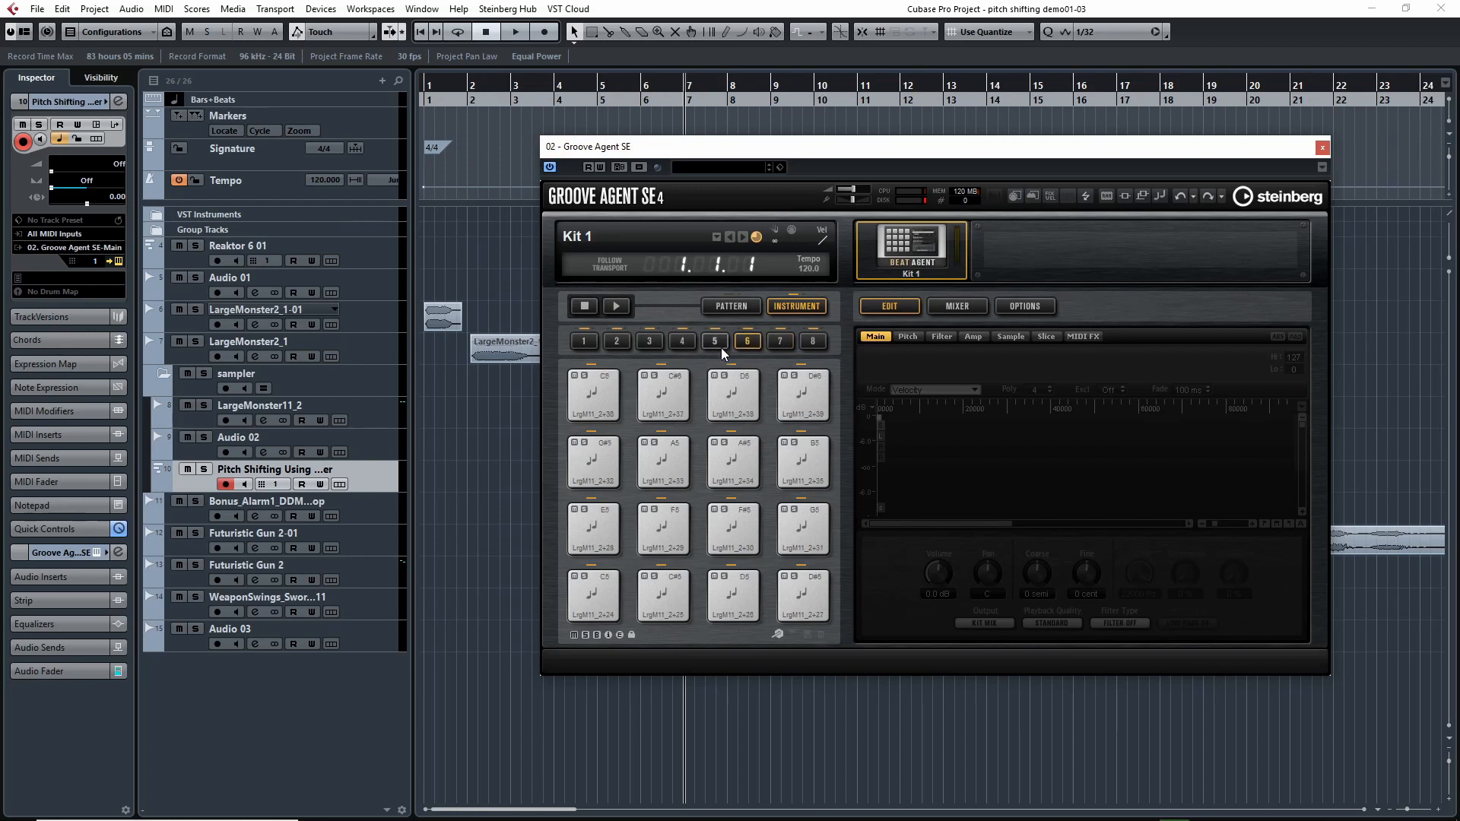
pyautogui.click(752, 378)
pyautogui.click(677, 451)
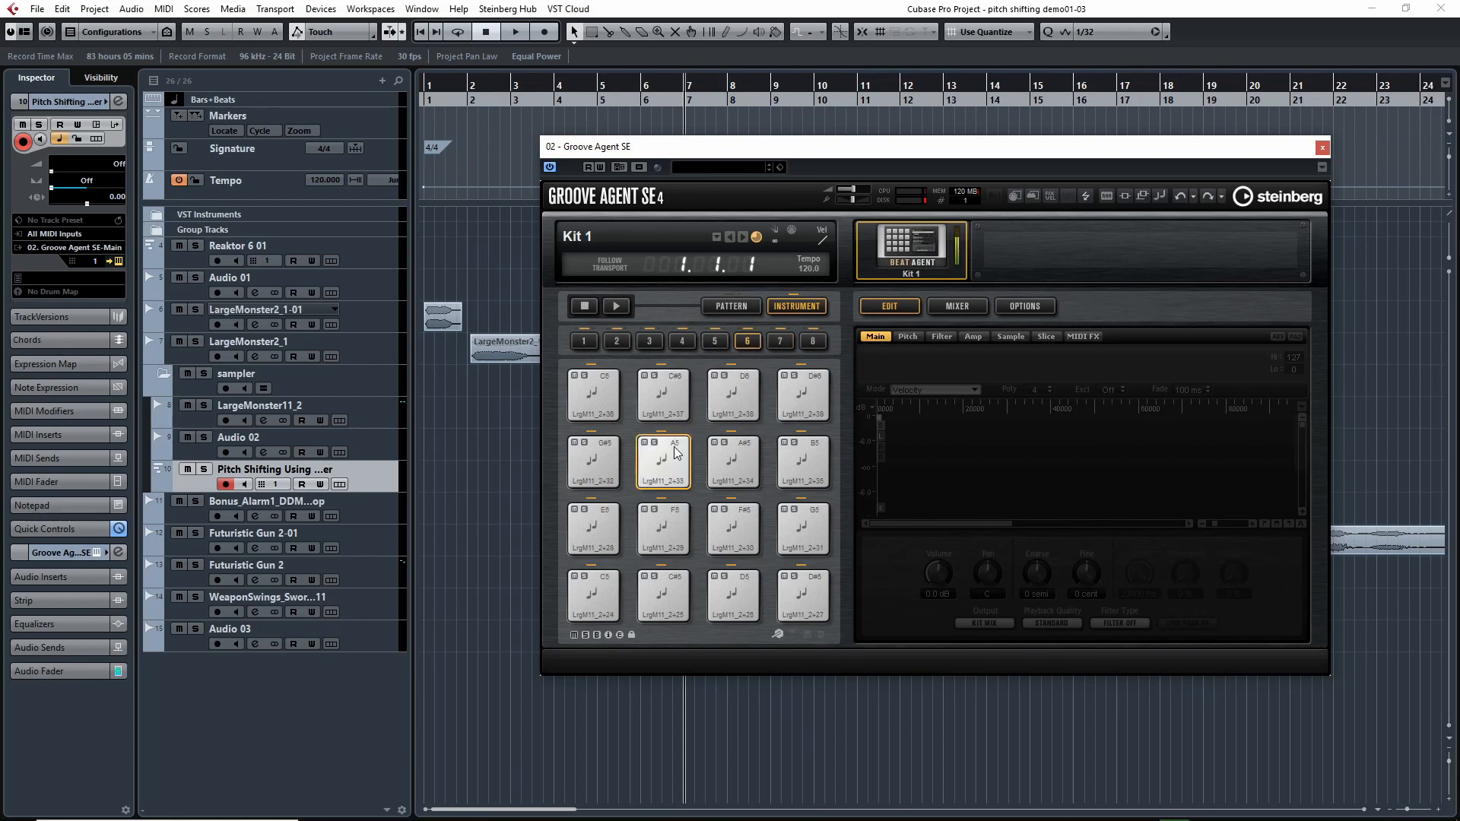
pyautogui.click(748, 344)
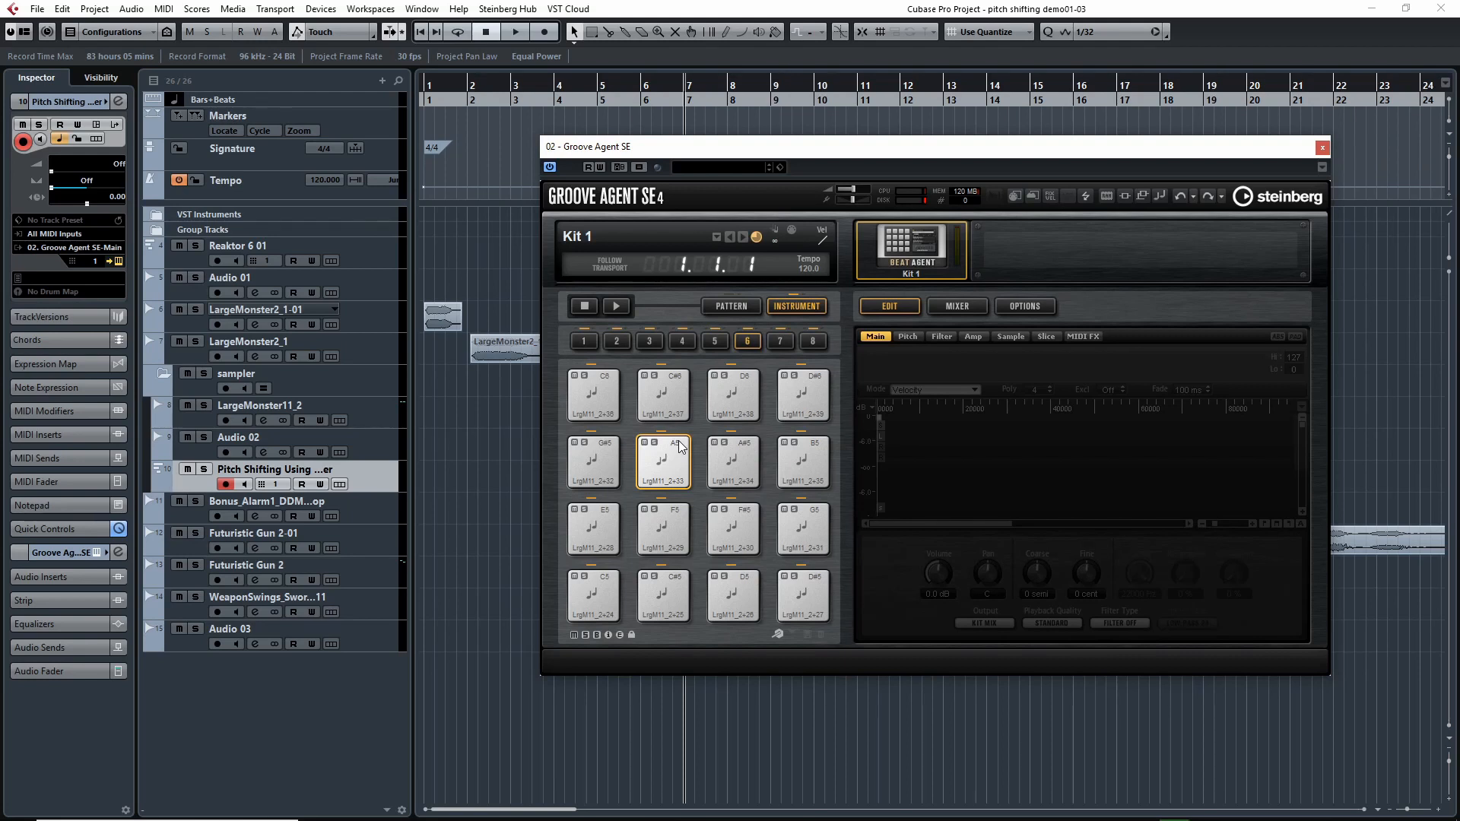
pyautogui.click(1323, 150)
# Place the playhead just before bar 10 and open the Manipulator insert of the Bonus_Alarm1_DDM_Loop track.
pyautogui.press('h')
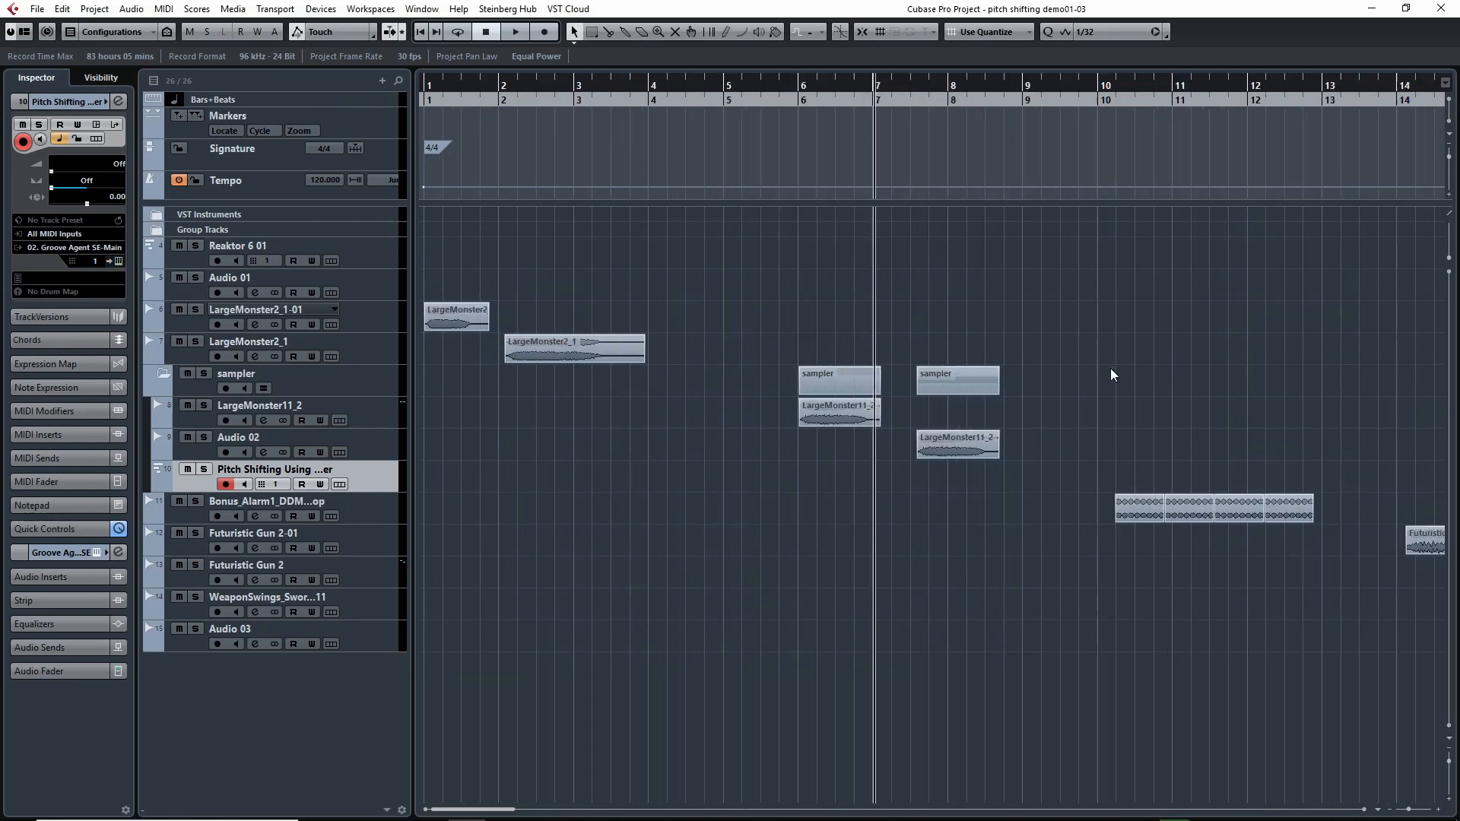
pyautogui.moveTo(1213, 373); pyautogui.dragTo(852, 385)
pyautogui.moveTo(744, 91); pyautogui.dragTo(734, 93)
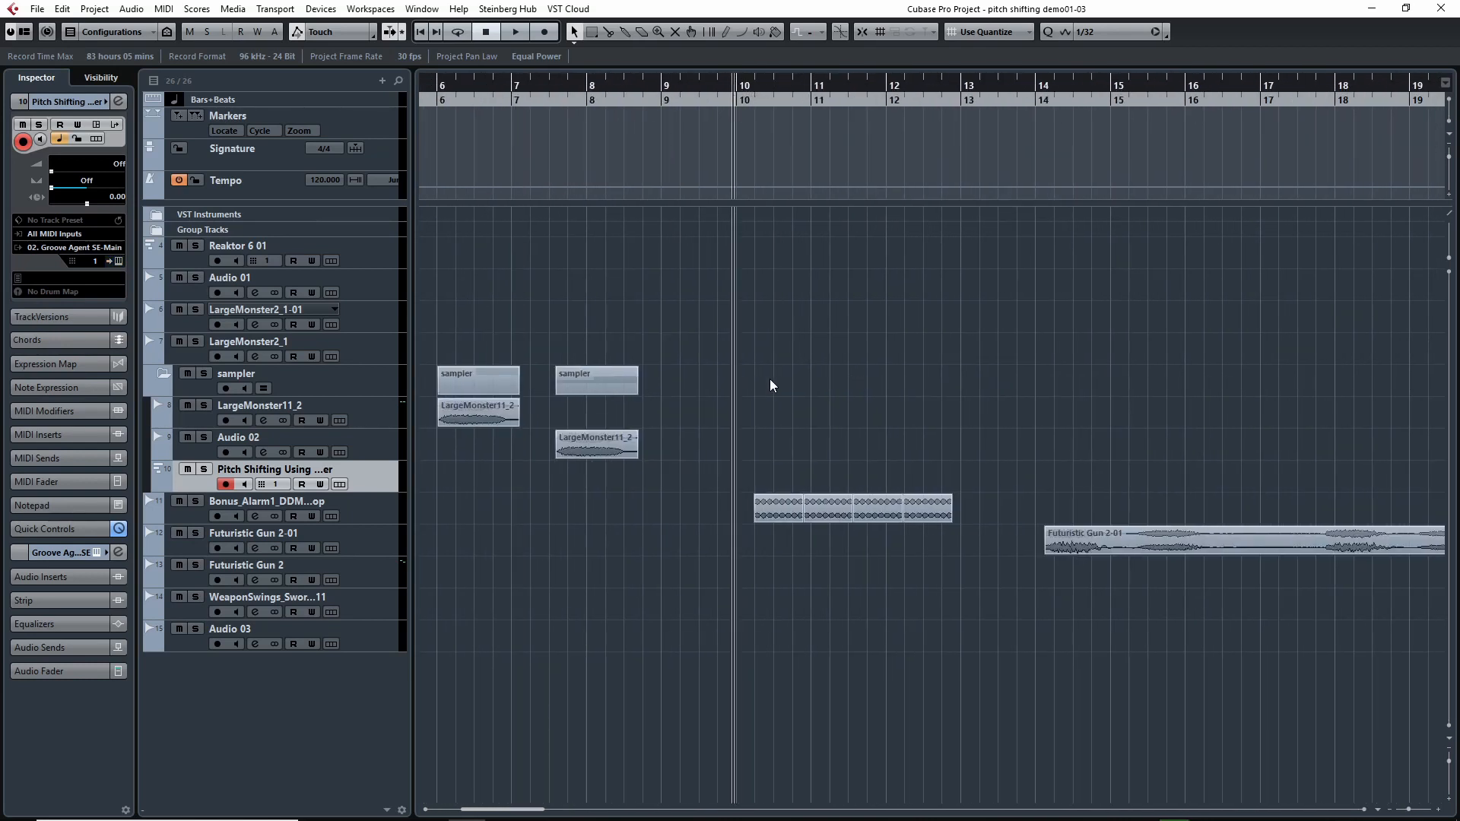
pyautogui.moveTo(828, 386); pyautogui.dragTo(658, 396)
pyautogui.click(176, 520)
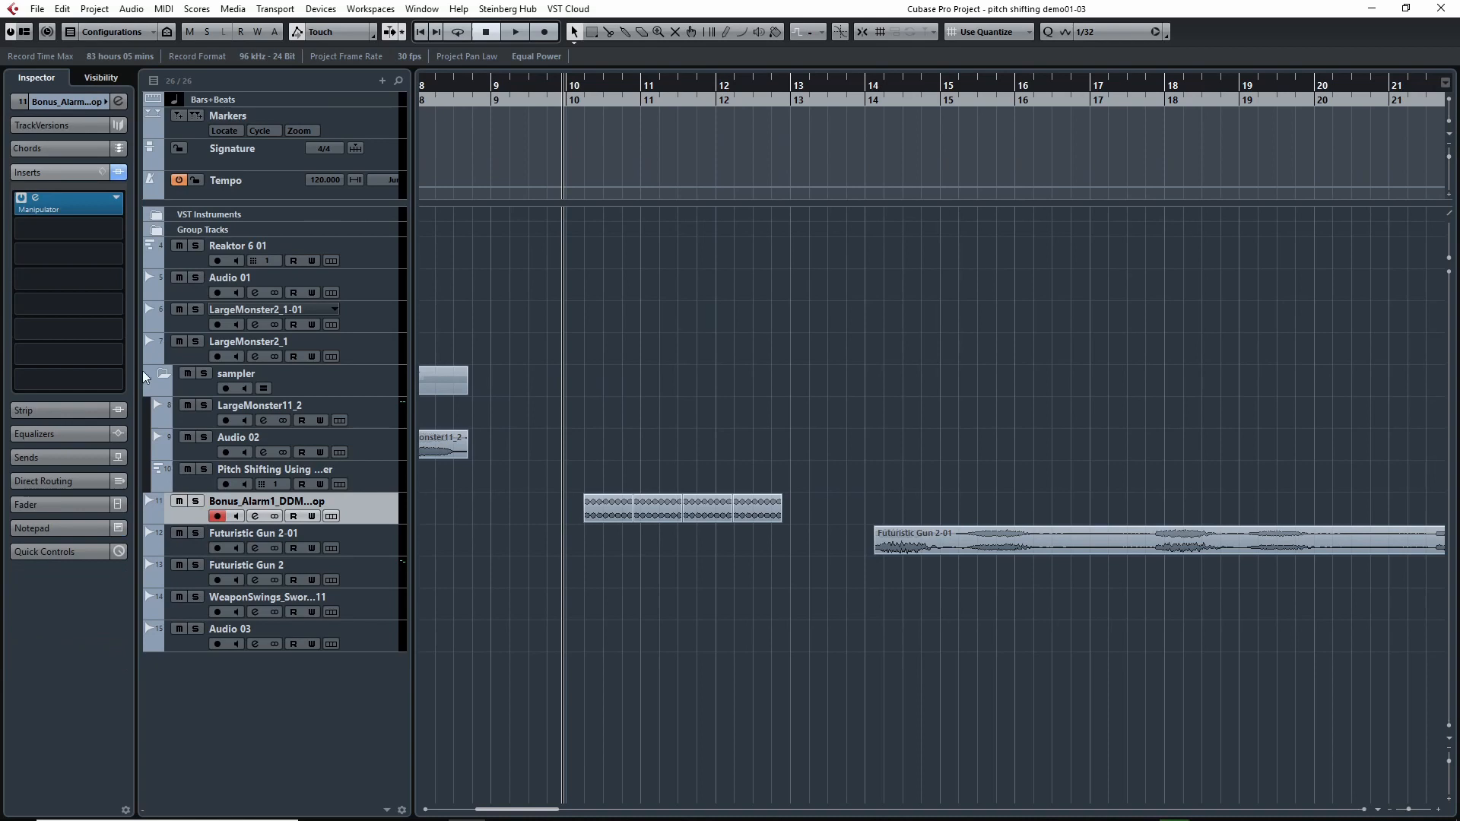
pyautogui.click(72, 194)
pyautogui.moveTo(781, 101); pyautogui.dragTo(1107, 134)
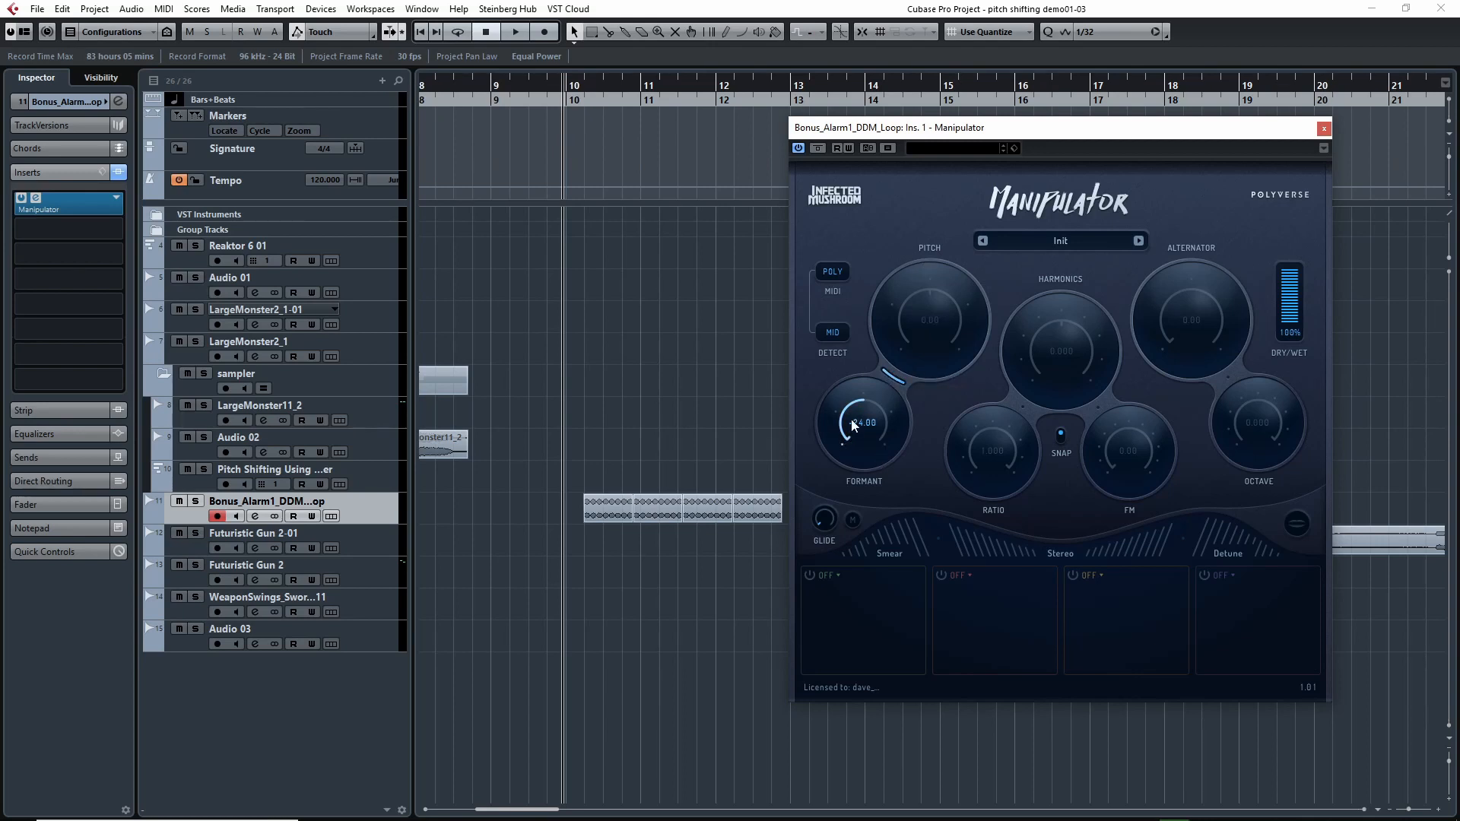
# Bypass Manipulator, play the alarm loop dry, and return the playhead to bar 10.
pyautogui.click(818, 149)
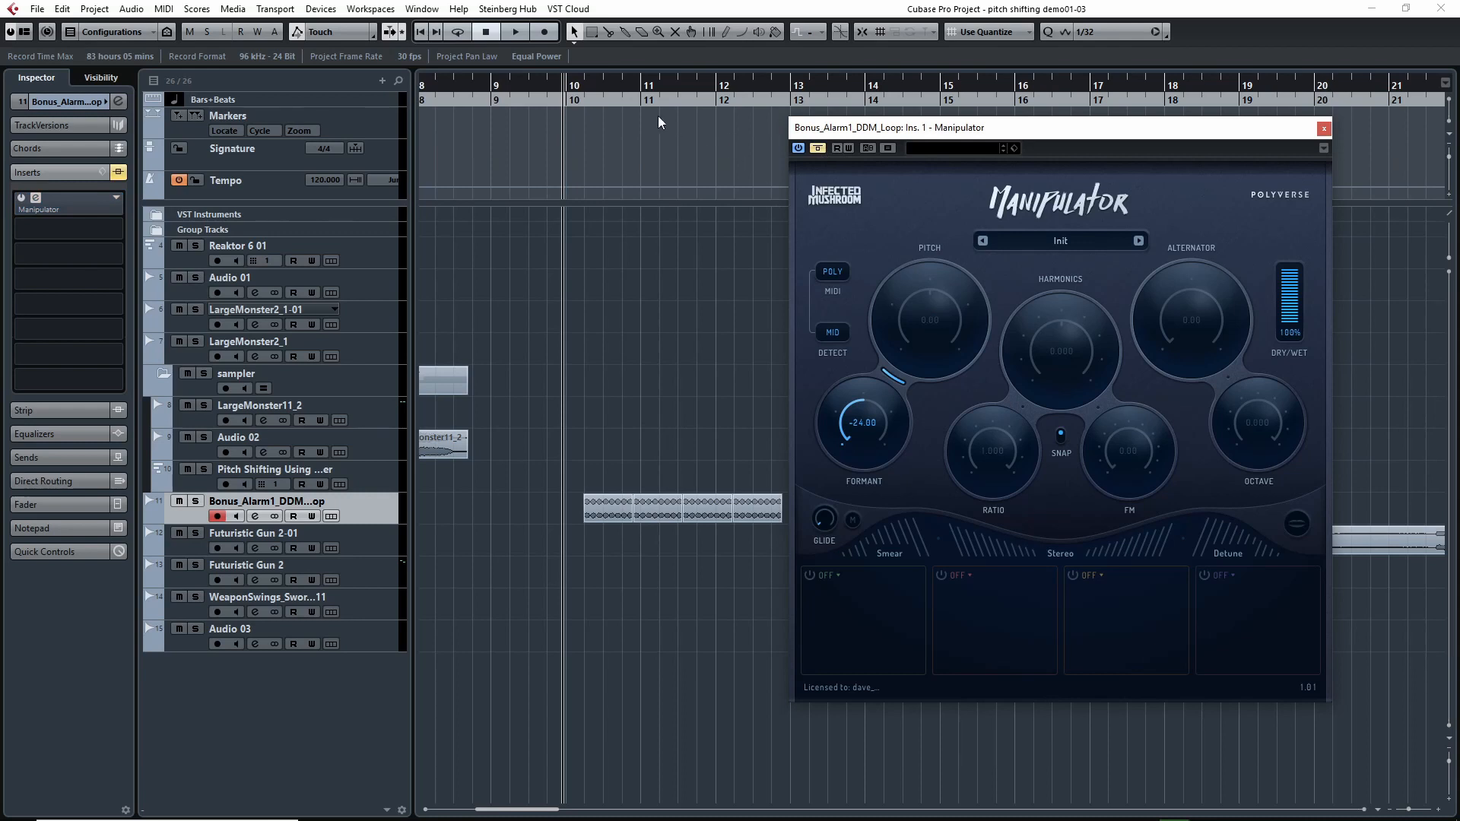
pyautogui.press('space')
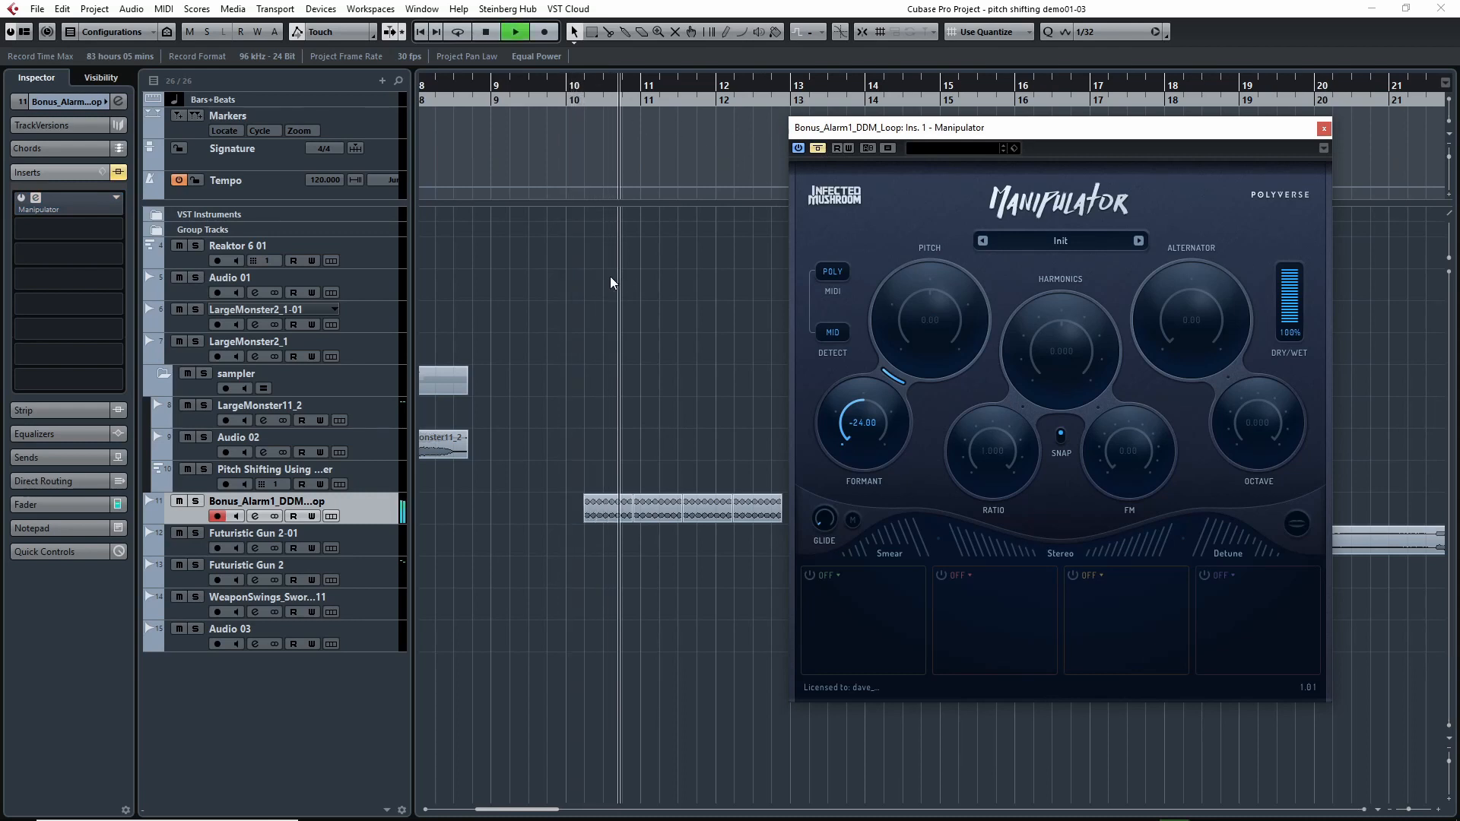
pyautogui.press('space')
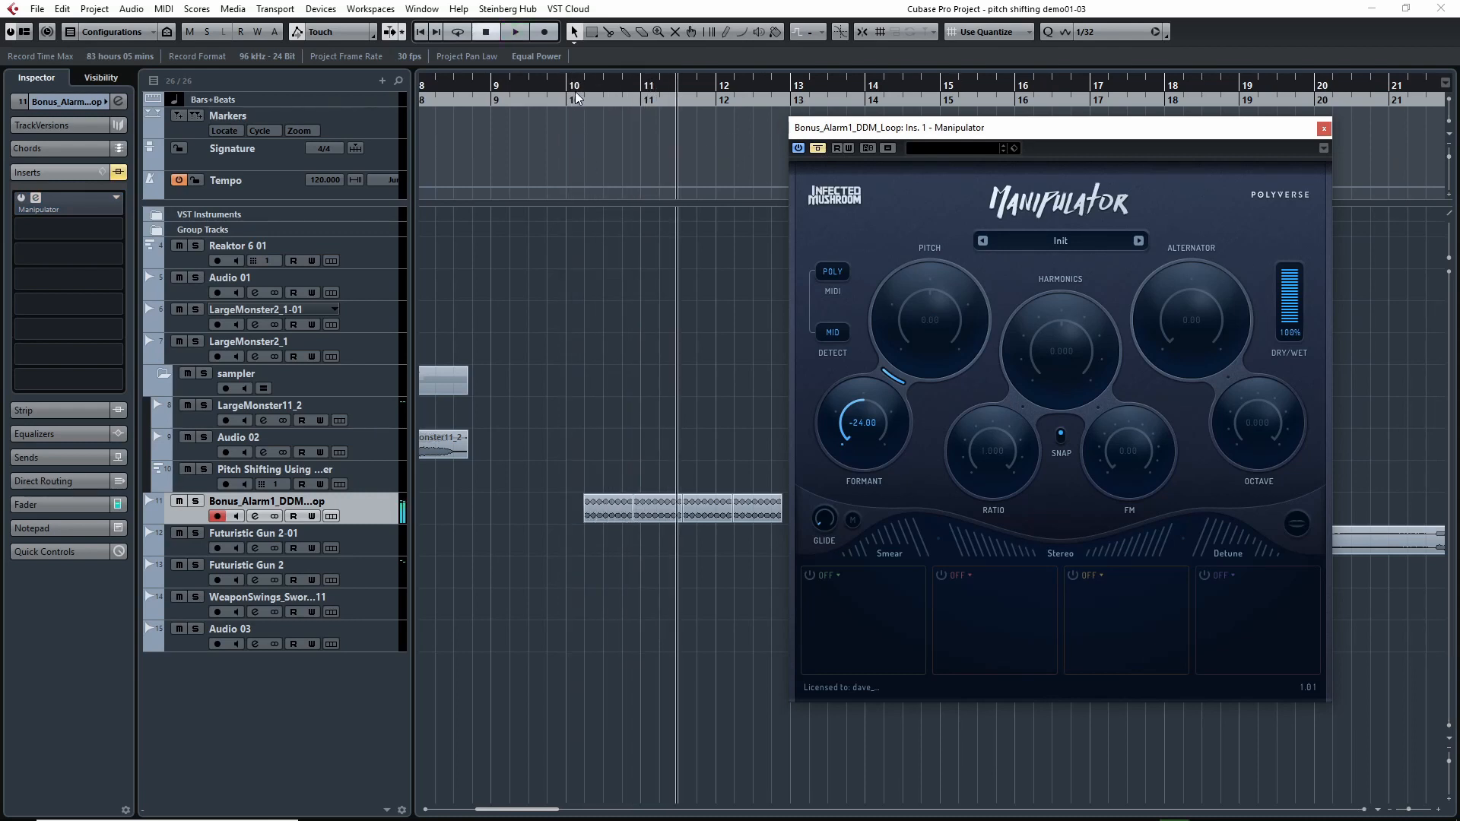
pyautogui.click(576, 95)
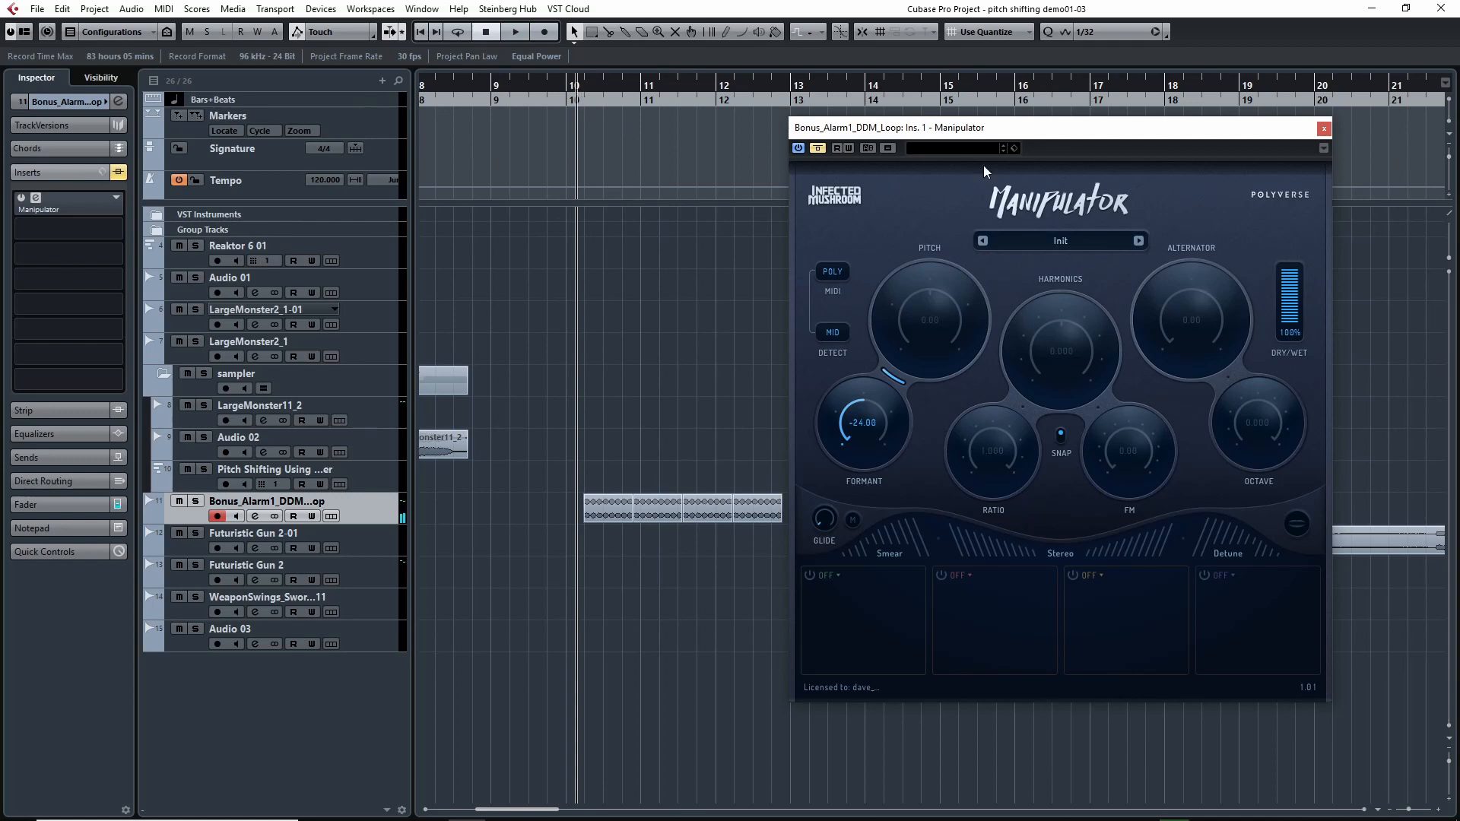
# Reactivate Manipulator and raise its formant to 24.00 while the alarm loop plays.
pyautogui.click(818, 149)
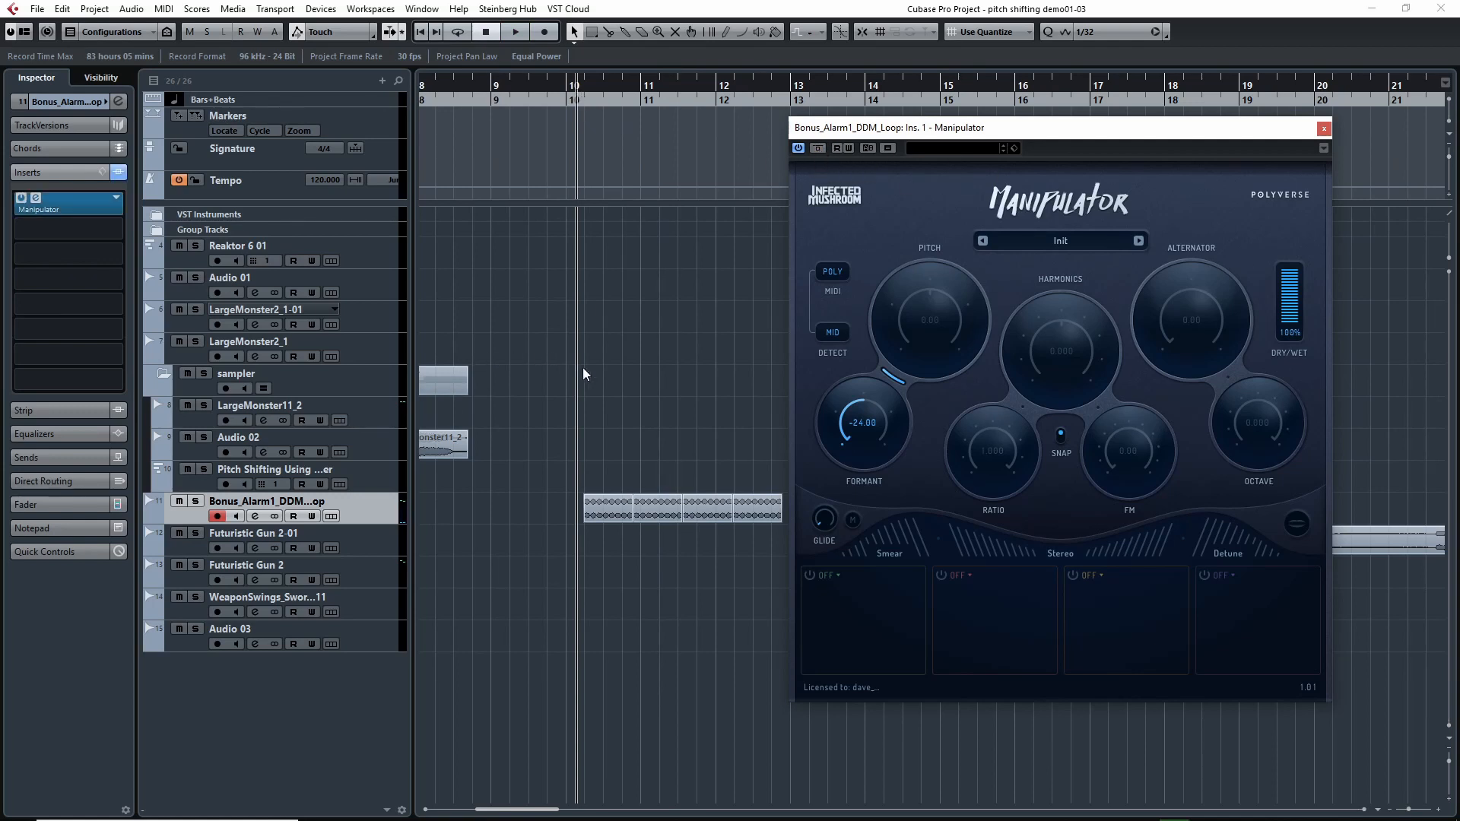
pyautogui.press('space')
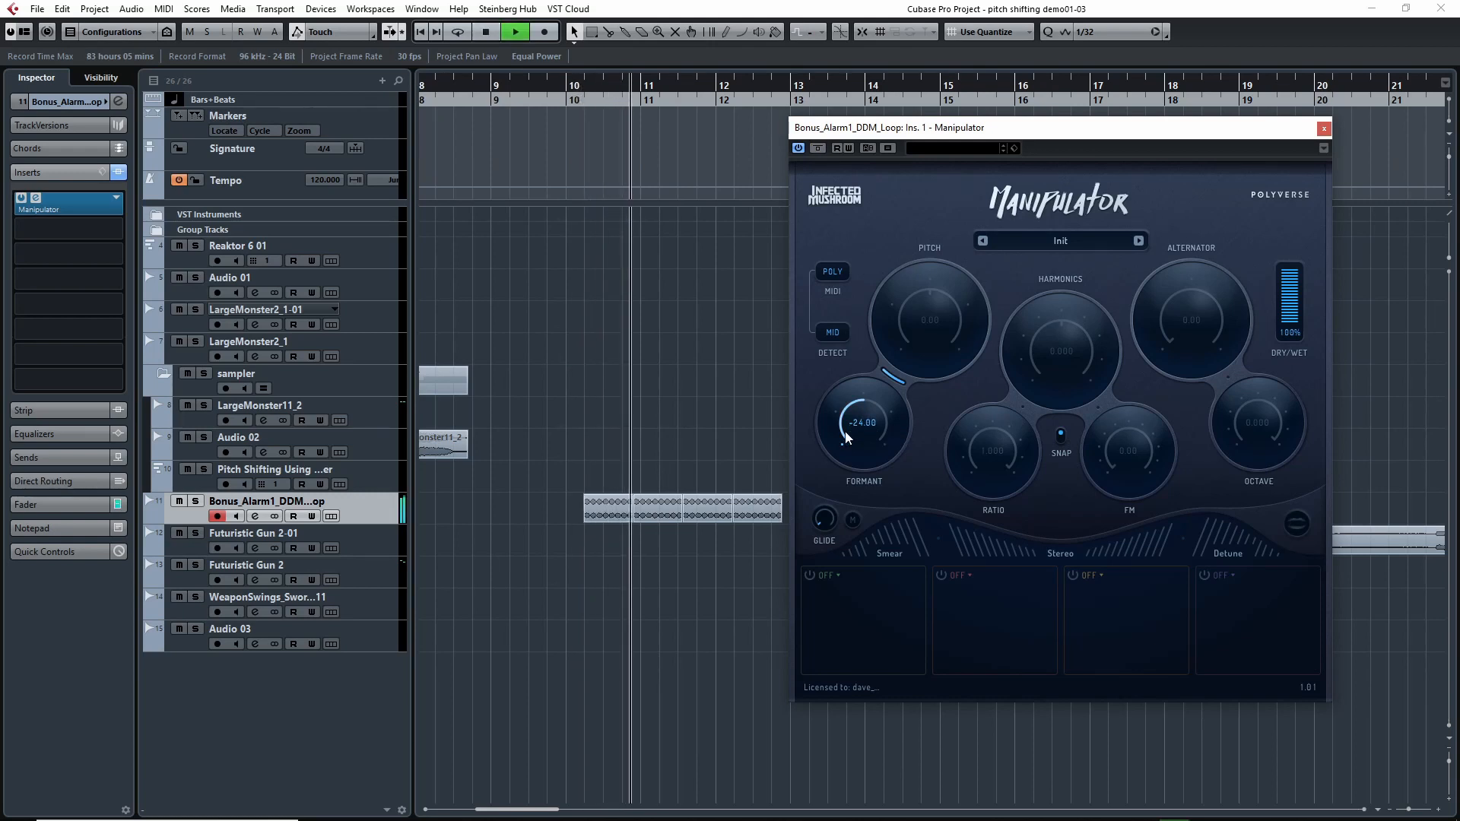
pyautogui.moveTo(846, 438); pyautogui.dragTo(842, 373)
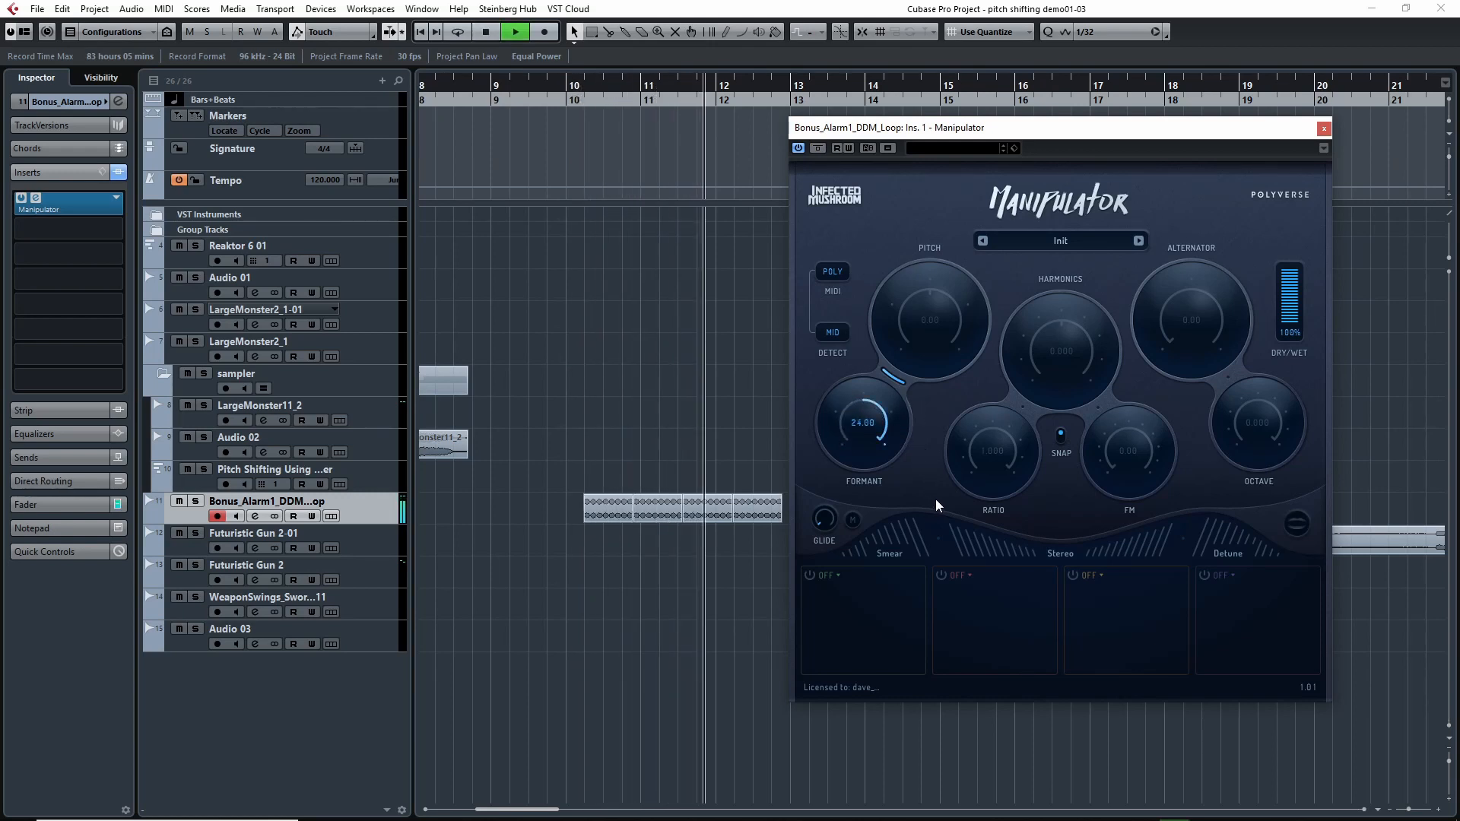
# Lower Manipulator's pitch to -24.00 and play the alarm loop again from just after bar 10.
pyautogui.moveTo(923, 299); pyautogui.dragTo(900, 409)
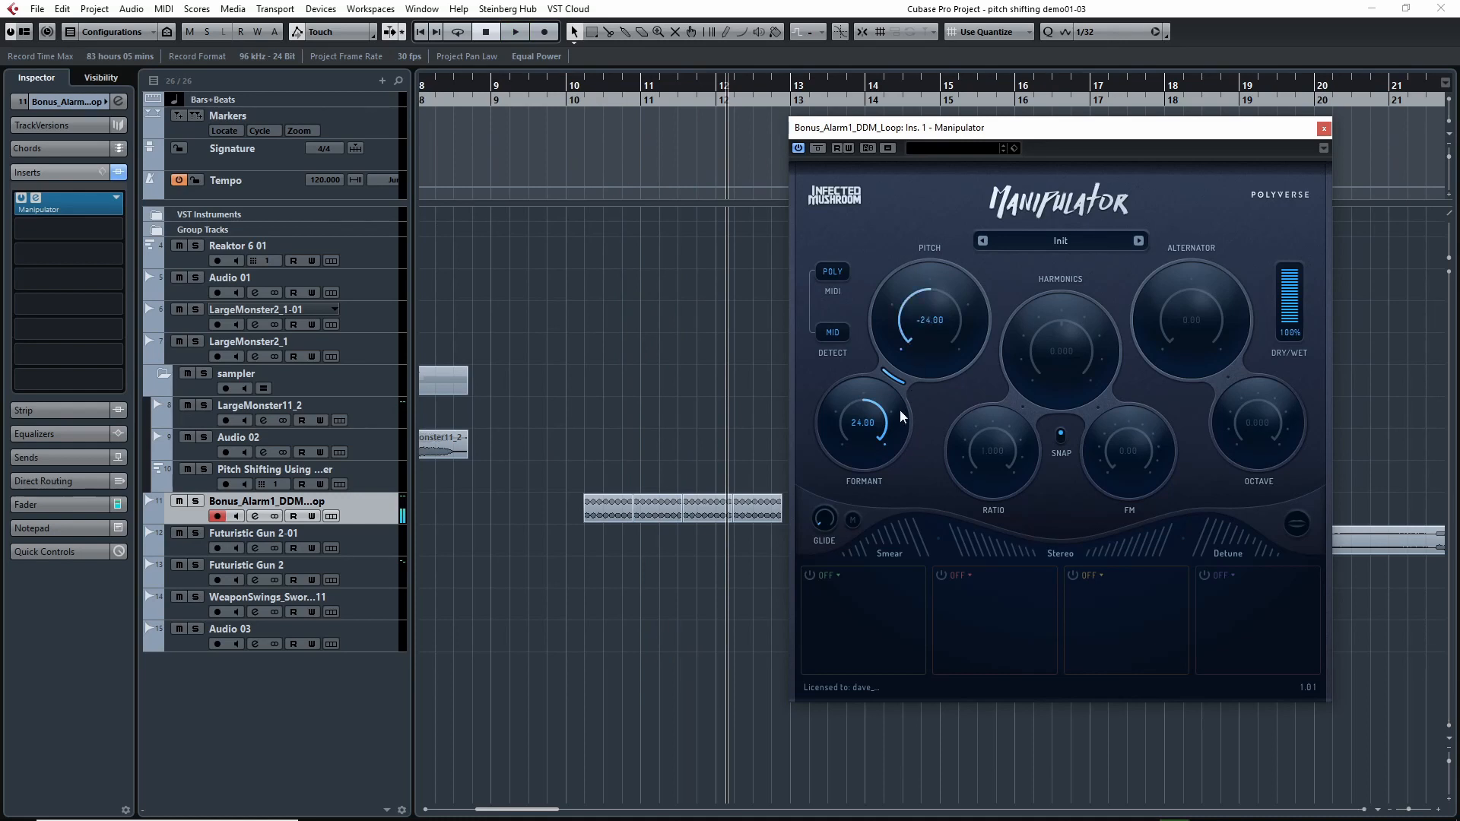
pyautogui.click(597, 85)
pyautogui.press('space')
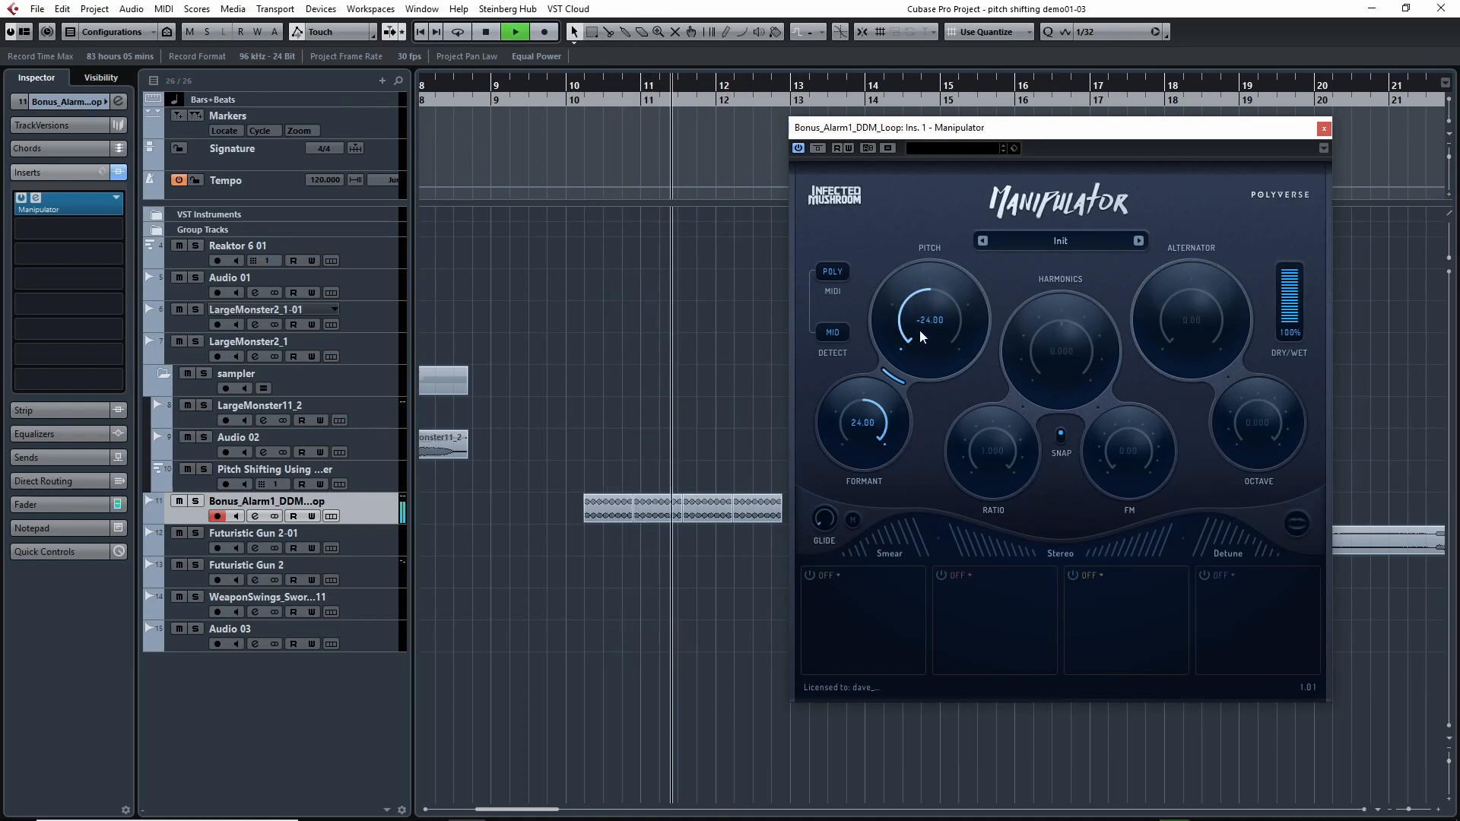
pyautogui.press('space')
# Set Manipulator's pitch to 24.00 and formant to -24.00 while playing the alarm loop, and close the plug-in.
pyautogui.moveTo(919, 330); pyautogui.dragTo(1006, 228)
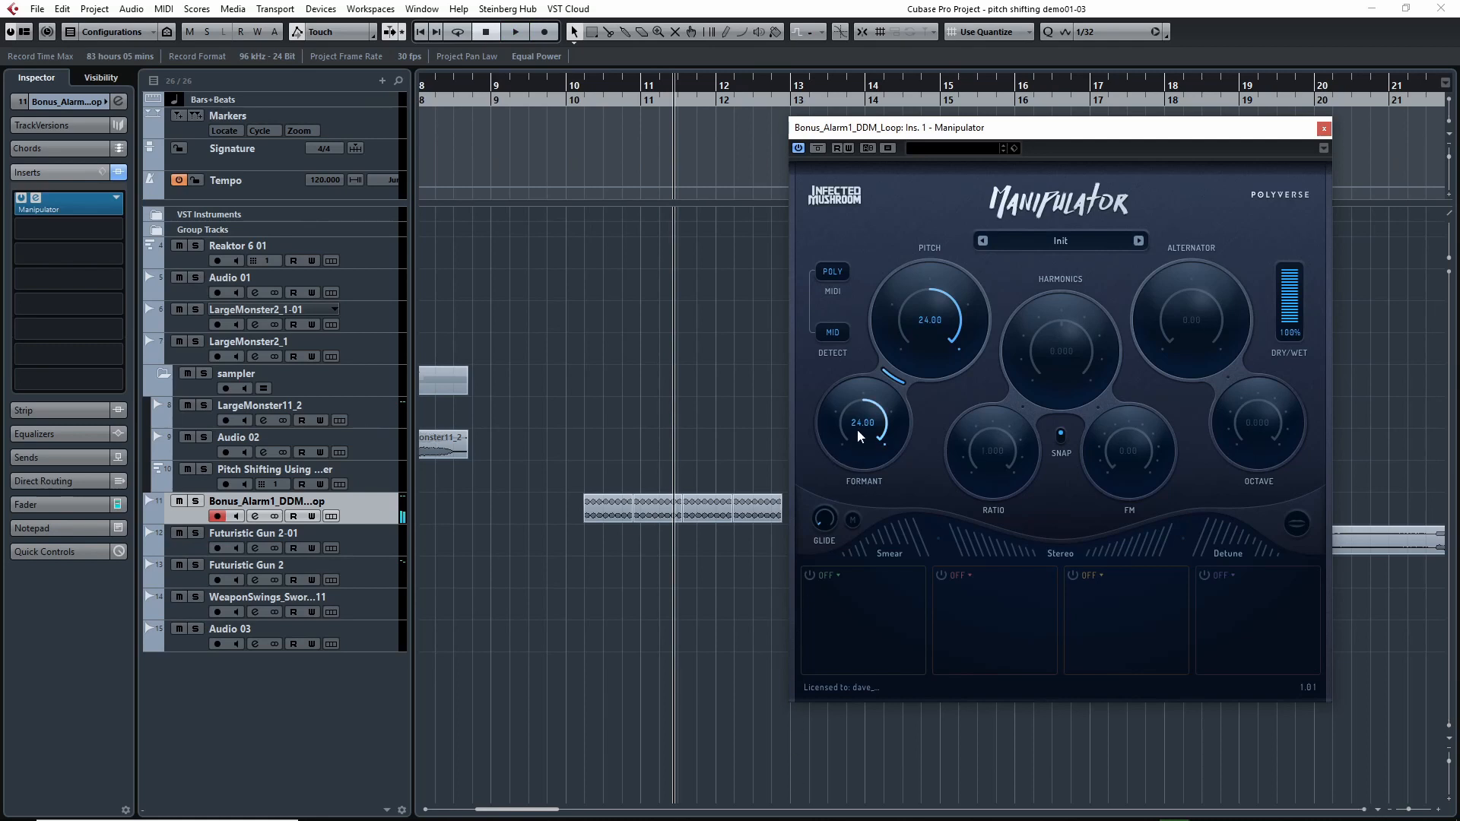
pyautogui.press('space')
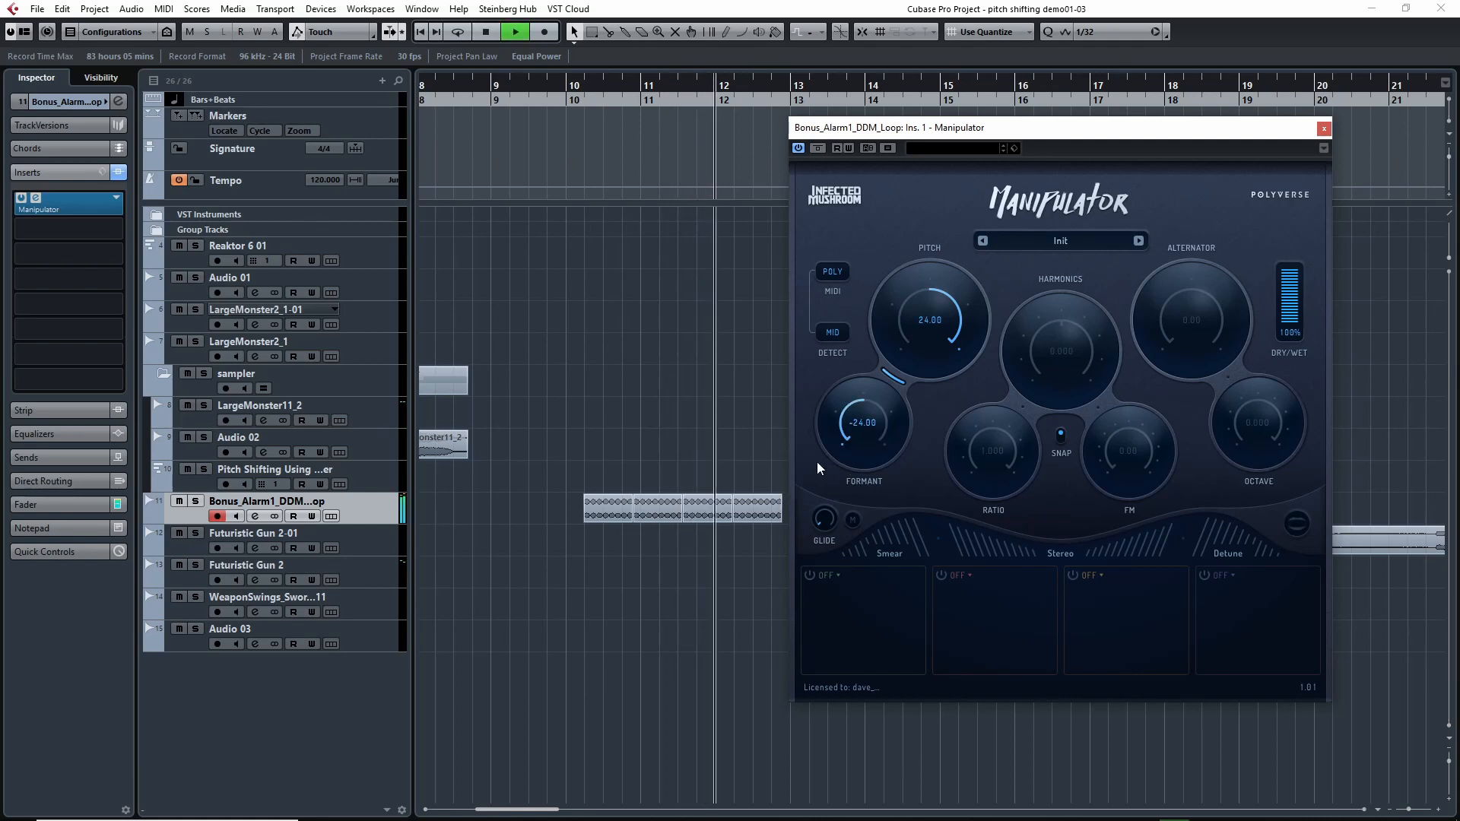
pyautogui.press('space')
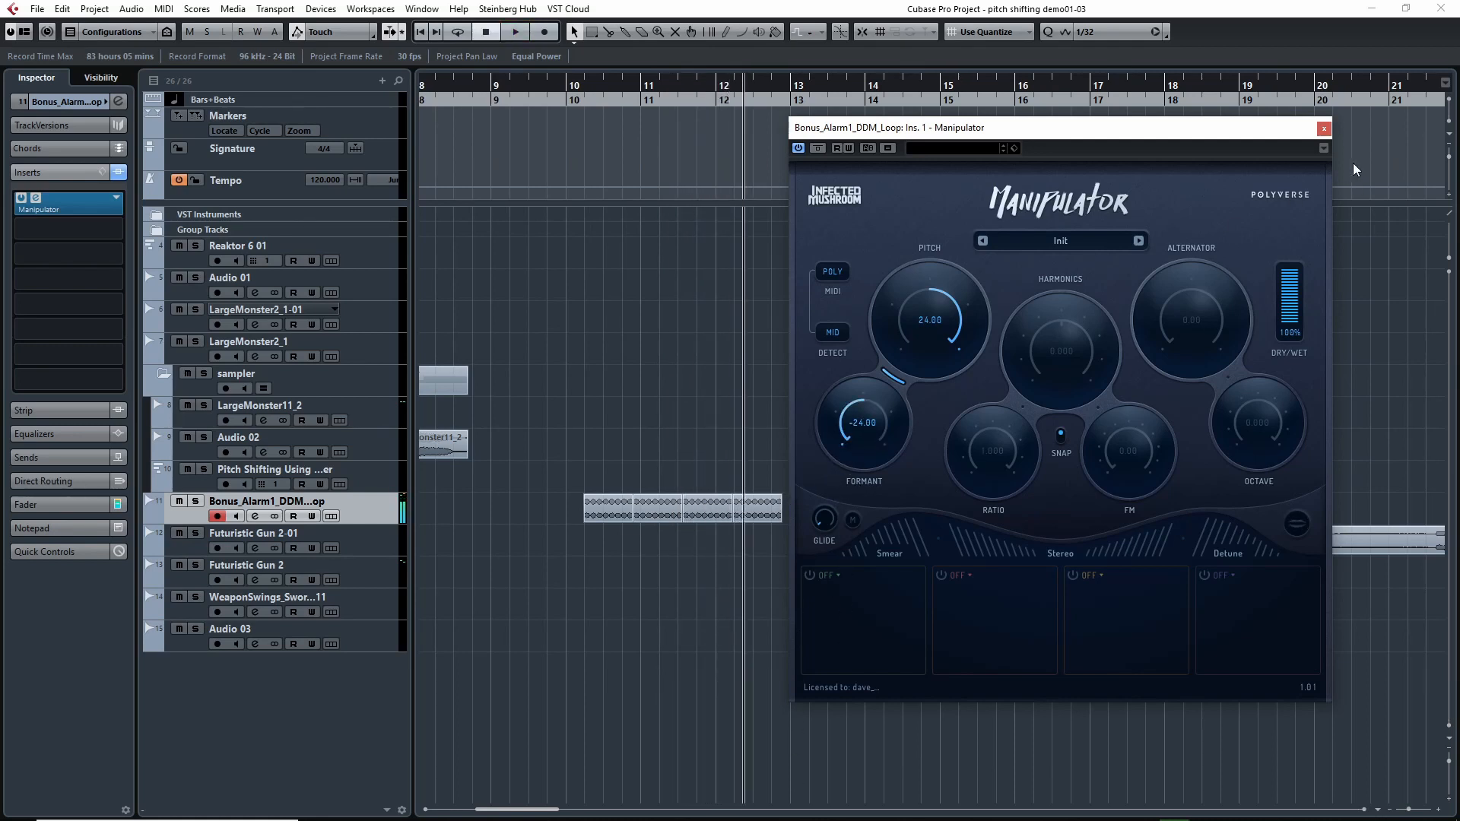
pyautogui.click(1324, 129)
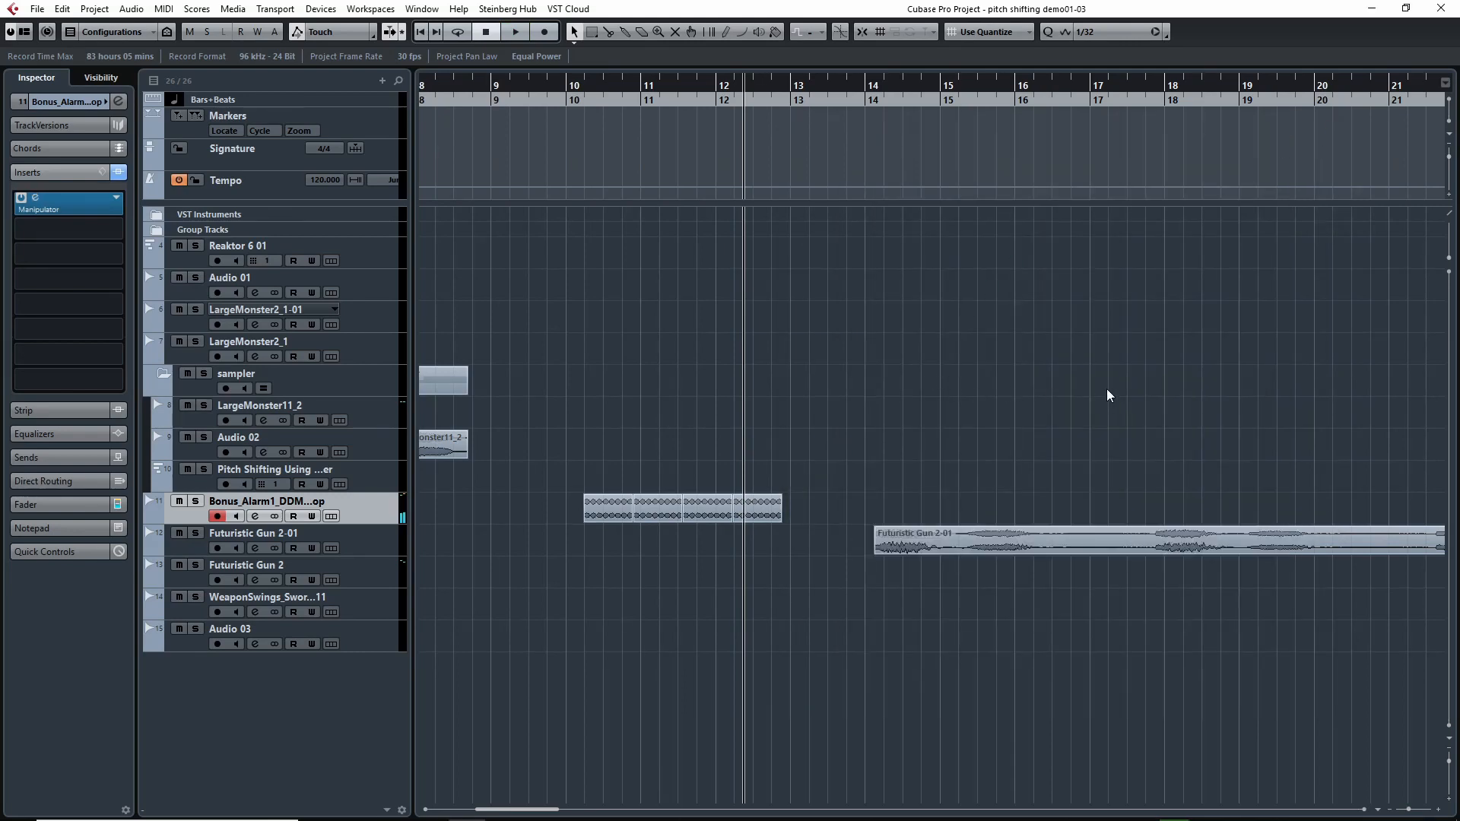
# Look over the Futuristic Gun clips and the remaining clips further along the timeline.
pyautogui.moveTo(1106, 389); pyautogui.dragTo(955, 391)
pyautogui.press('h')
pyautogui.press('g')
pyautogui.press('g')
pyautogui.press('g')
pyautogui.press('g')
pyautogui.press('g')
pyautogui.press('g')
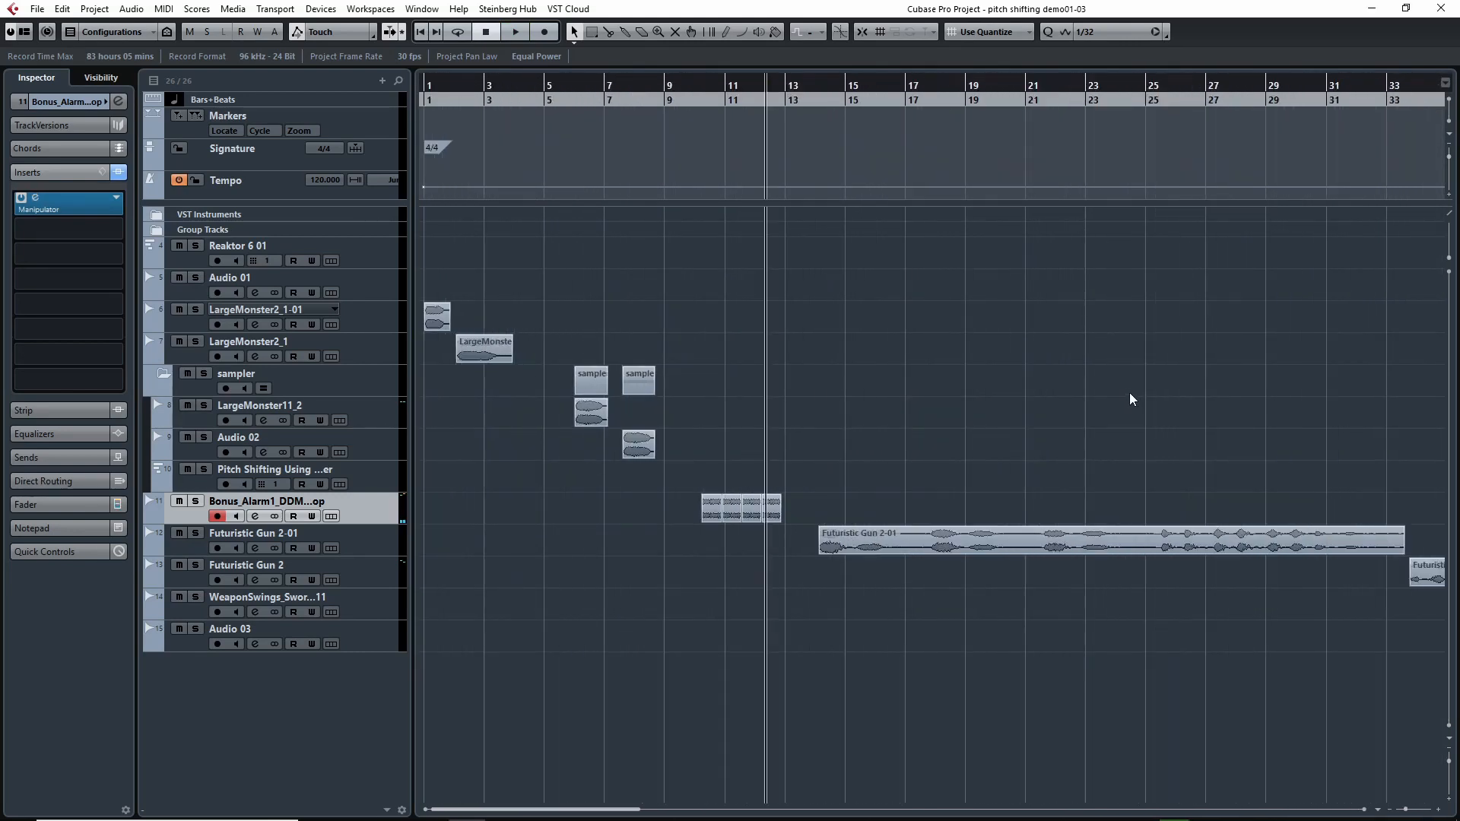
pyautogui.moveTo(1126, 393); pyautogui.dragTo(737, 370)
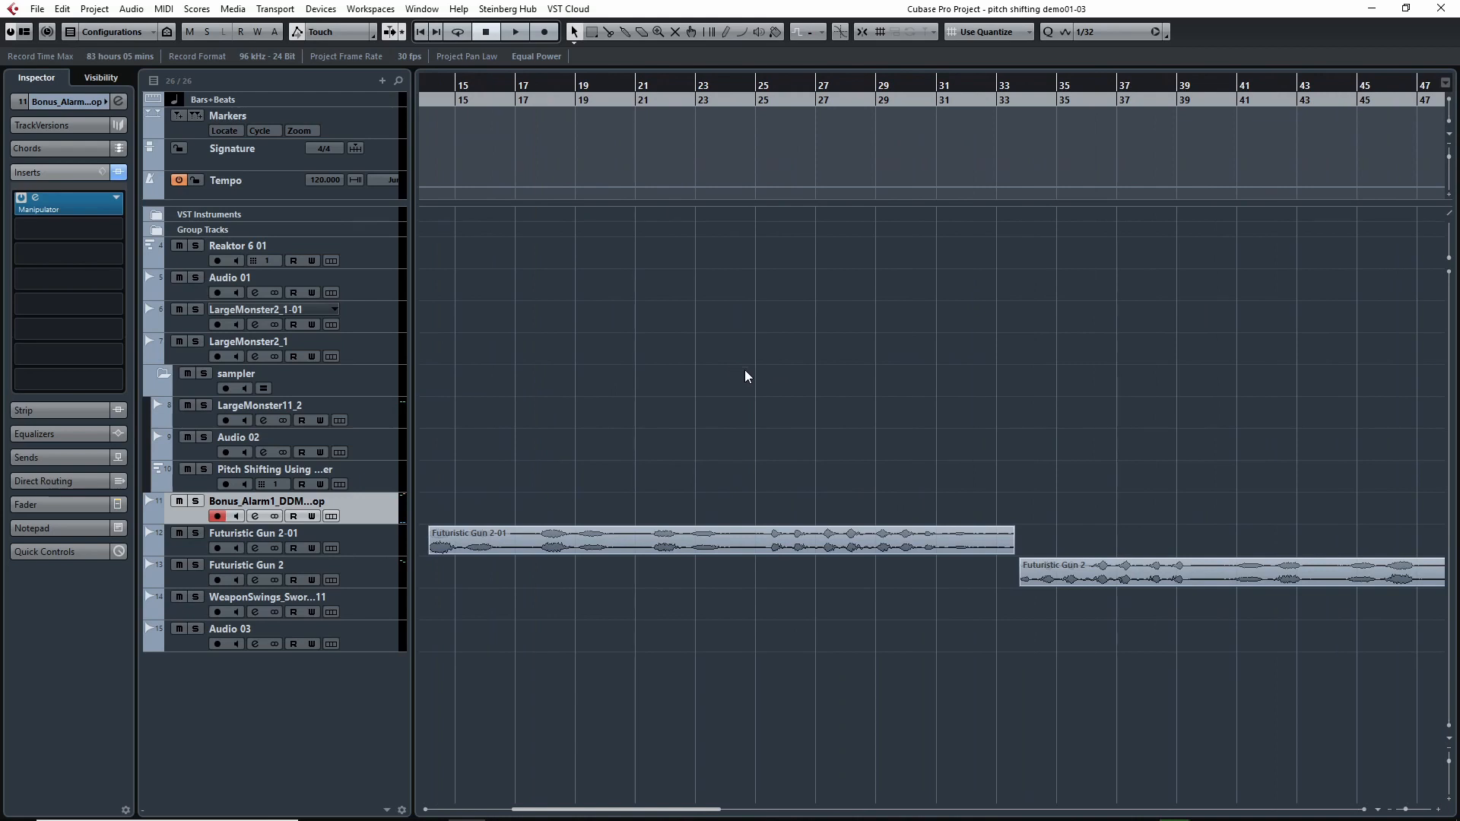
pyautogui.press('g')
pyautogui.press('g')
pyautogui.press('g')
pyautogui.press('h')
pyautogui.press('h')
pyautogui.press('h')
pyautogui.moveTo(1009, 387); pyautogui.dragTo(708, 362)
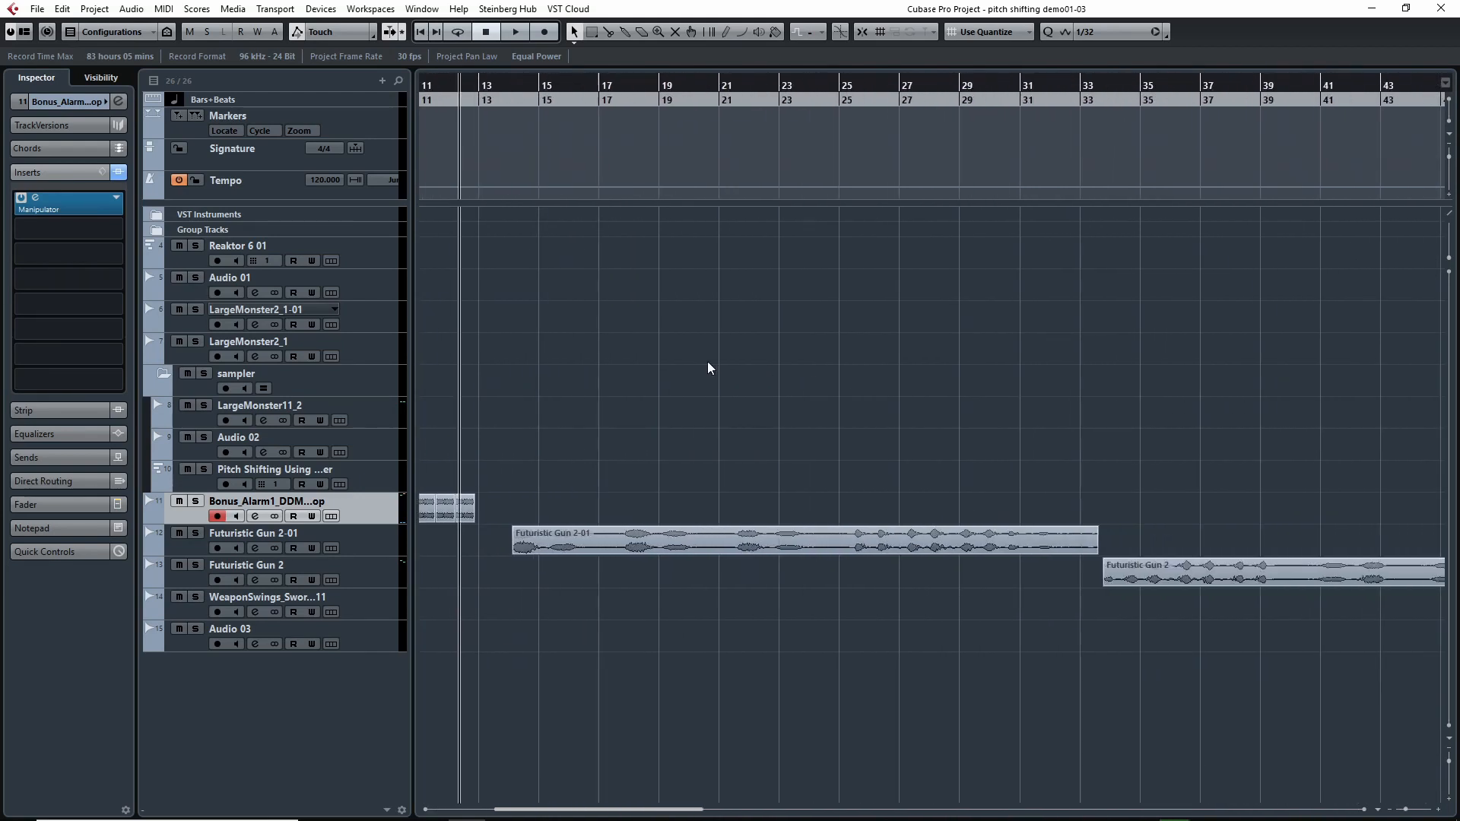
pyautogui.moveTo(836, 371); pyautogui.dragTo(590, 369)
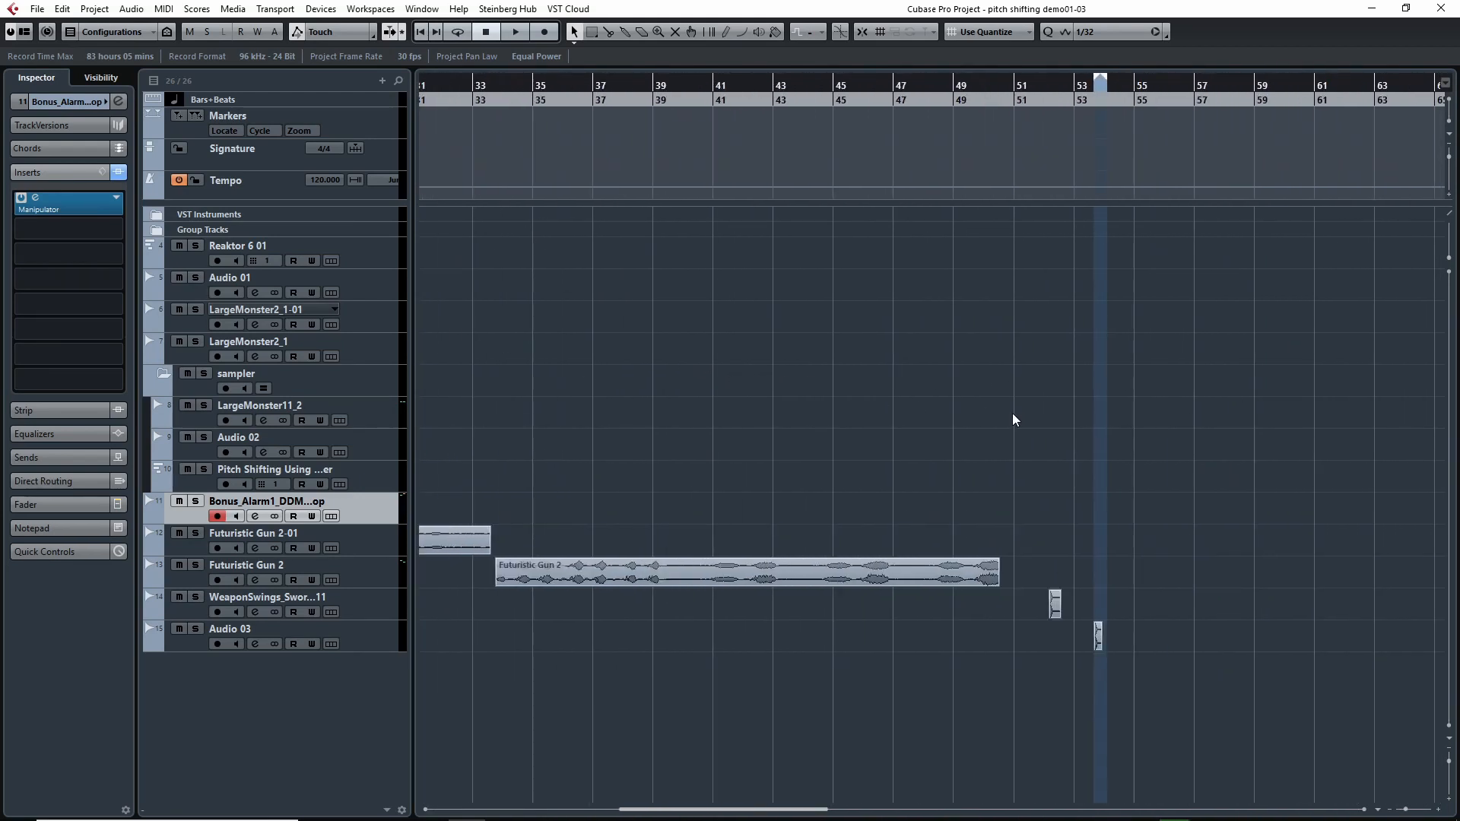
# Play the WeaponSwings clip from about bar 52.
pyautogui.moveTo(1014, 413); pyautogui.dragTo(777, 379)
pyautogui.press('h')
pyautogui.press('h')
pyautogui.press('h')
pyautogui.press('h')
pyautogui.press('h')
pyautogui.press('h')
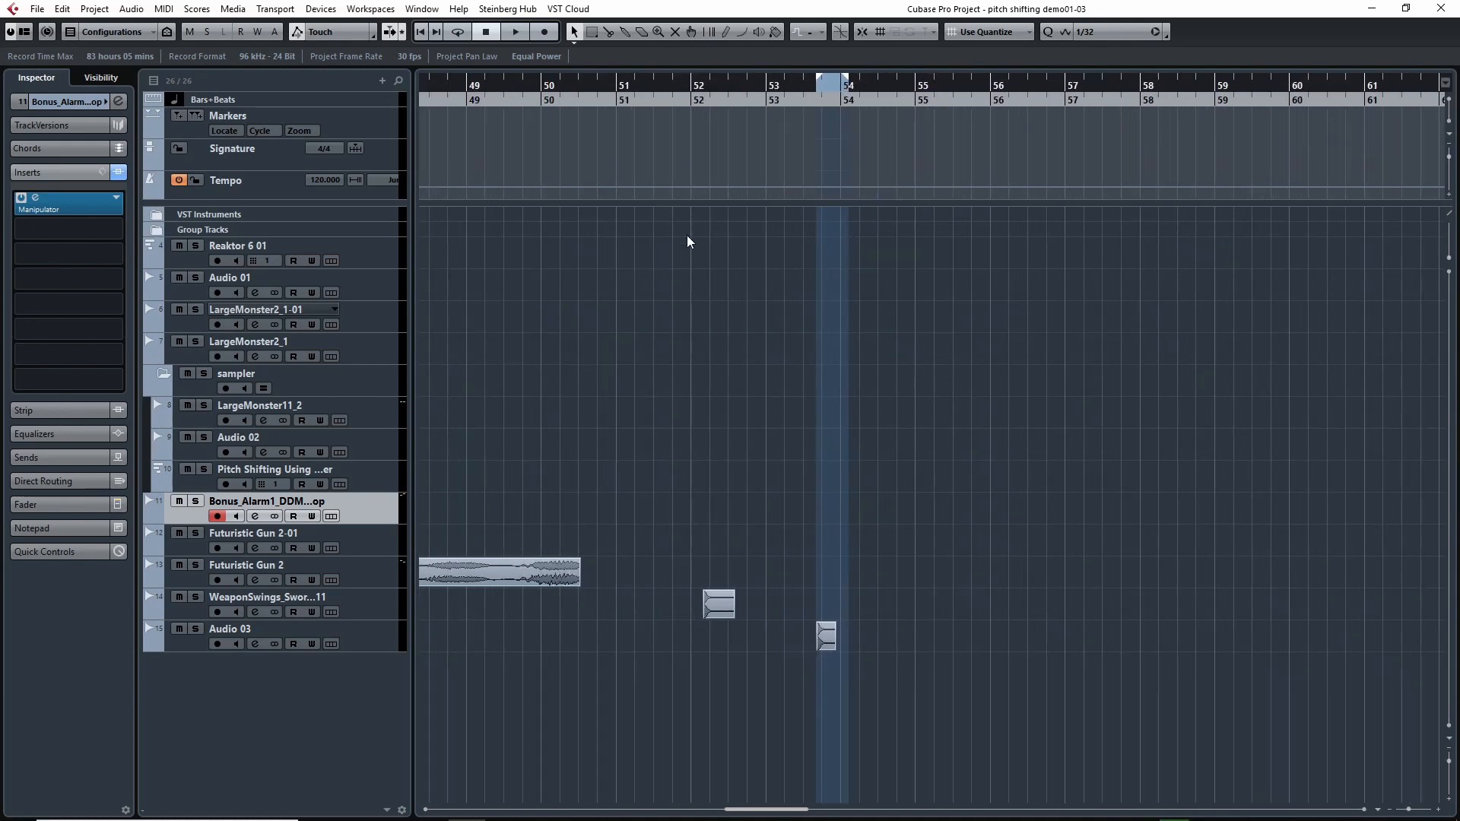
pyautogui.click(634, 83)
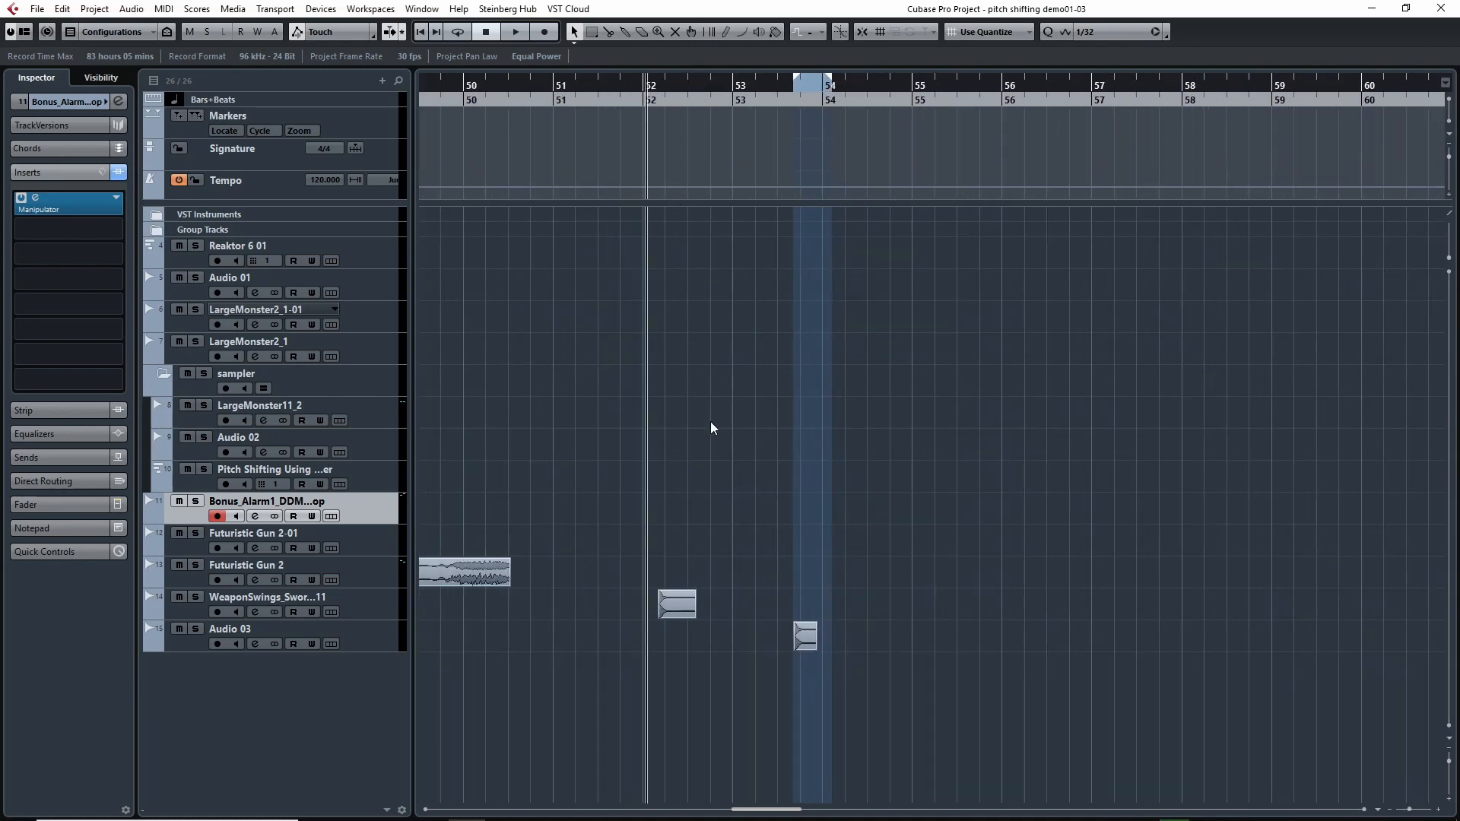
pyautogui.press('space')
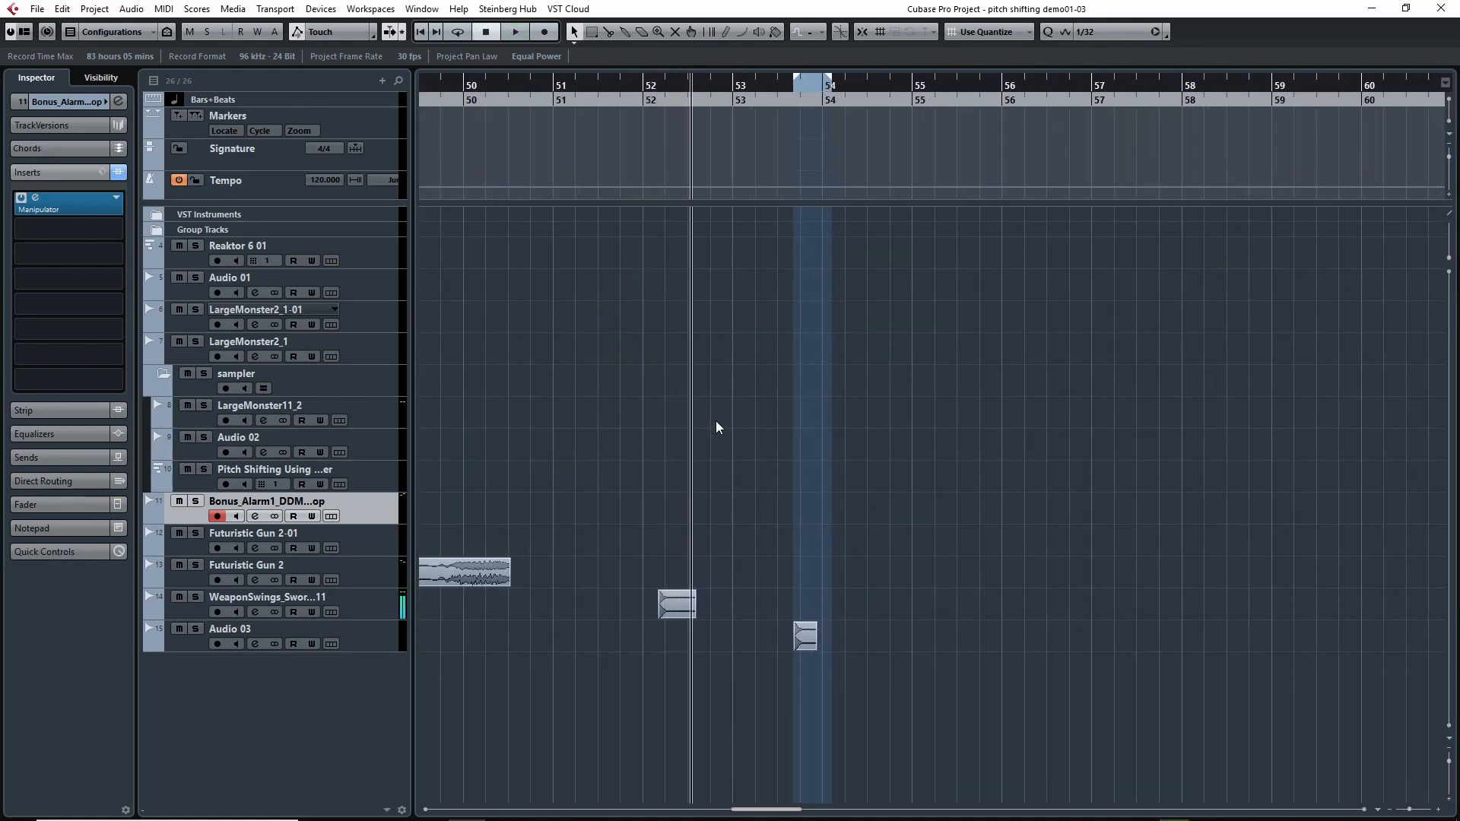
# Place the playhead just before the Audio 03 clip and inspect that track's Manipulator and Spectre inserts.
pyautogui.hscroll(2, 698, 435)
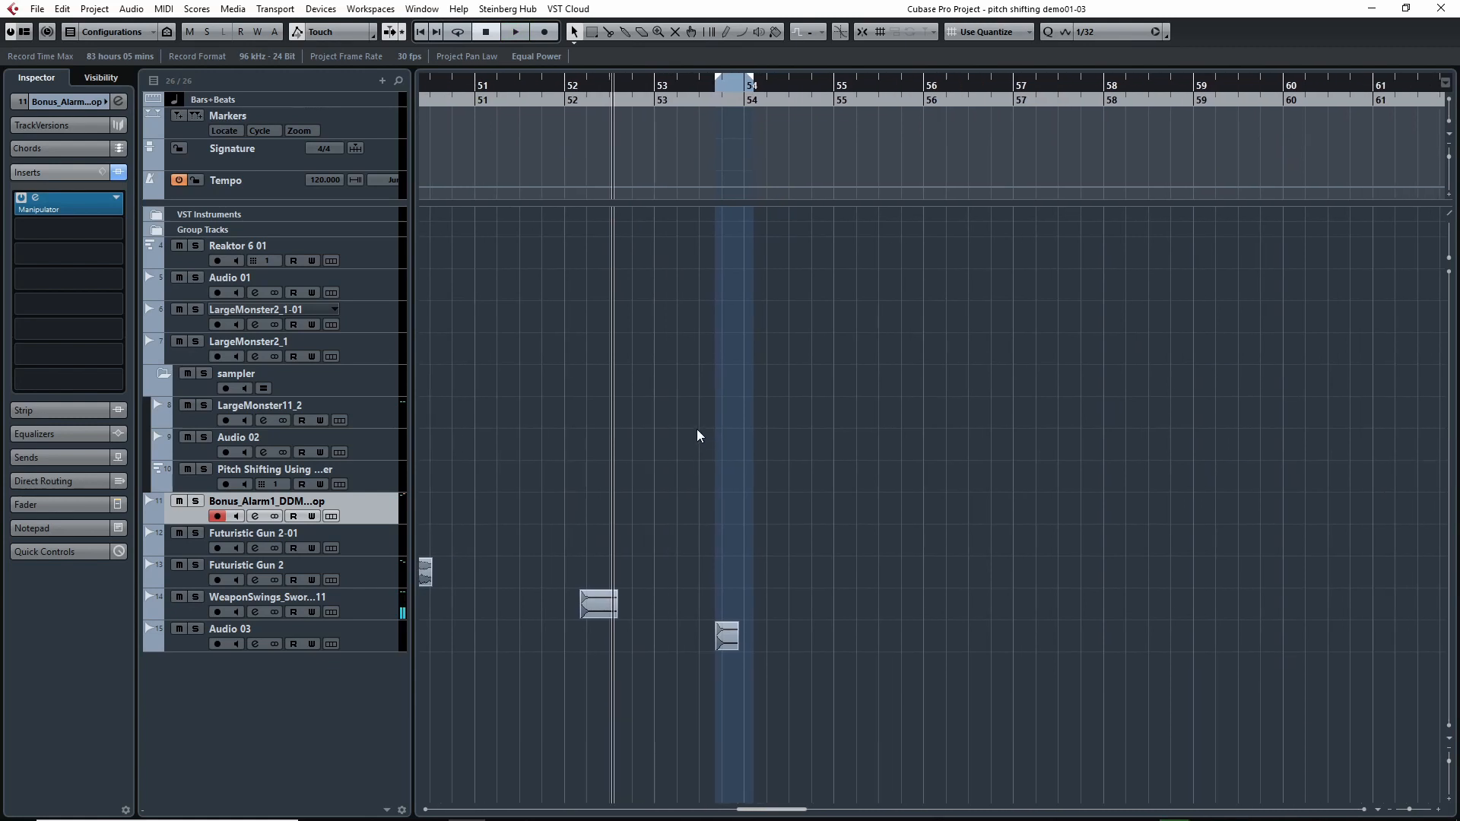
pyautogui.click(700, 88)
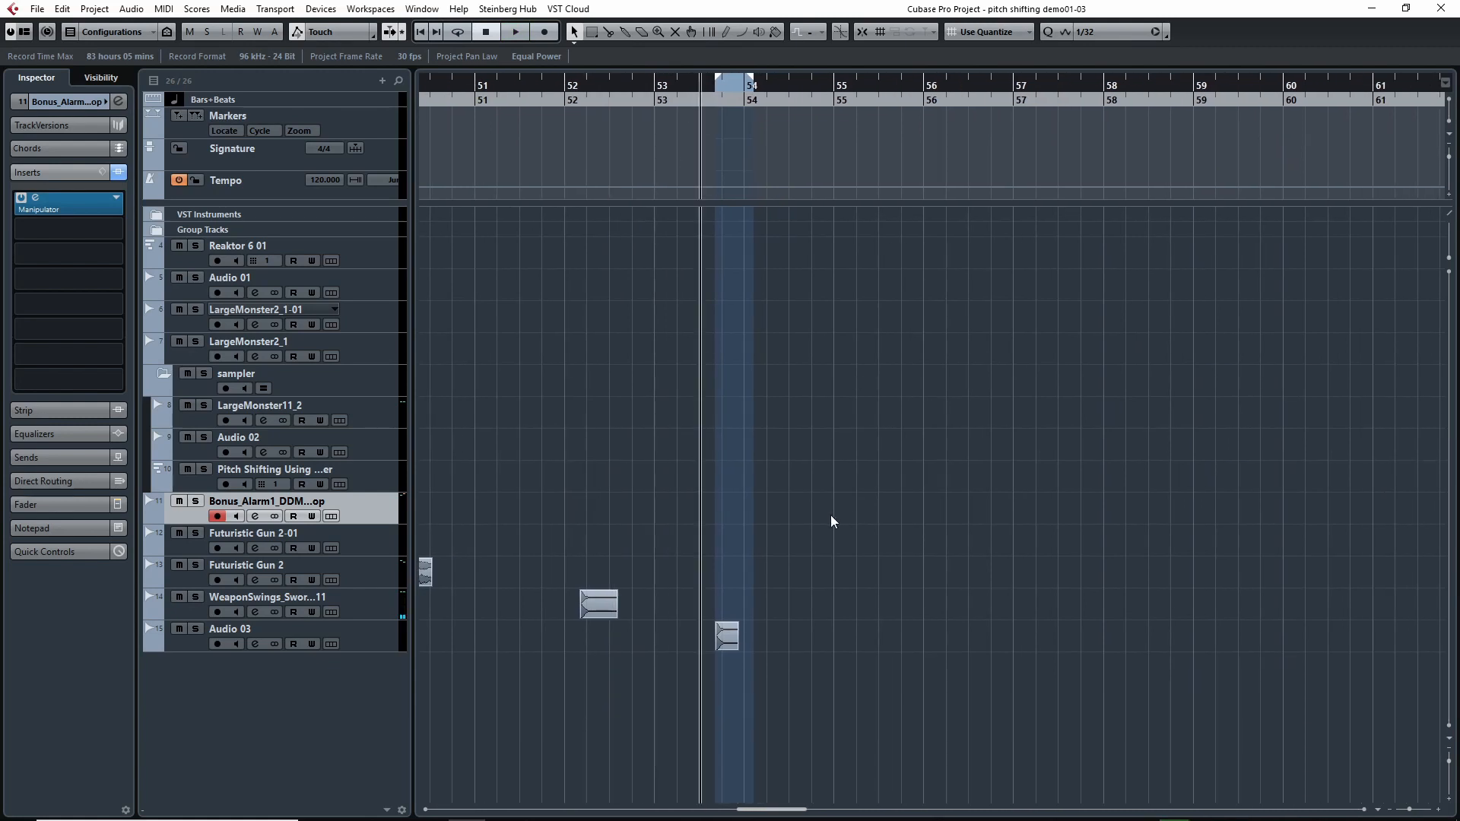
pyautogui.click(184, 647)
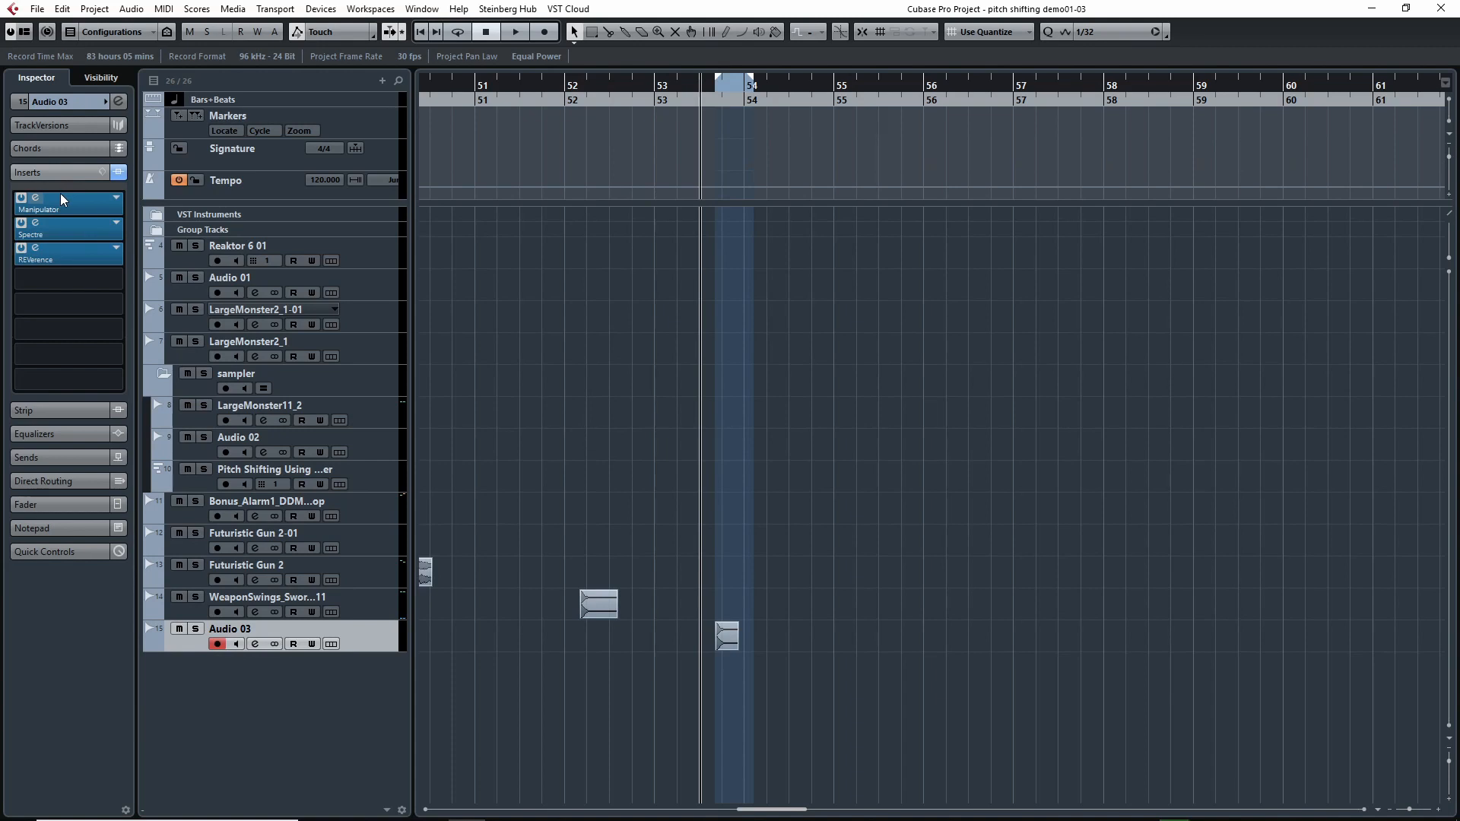
pyautogui.doubleClick(61, 195)
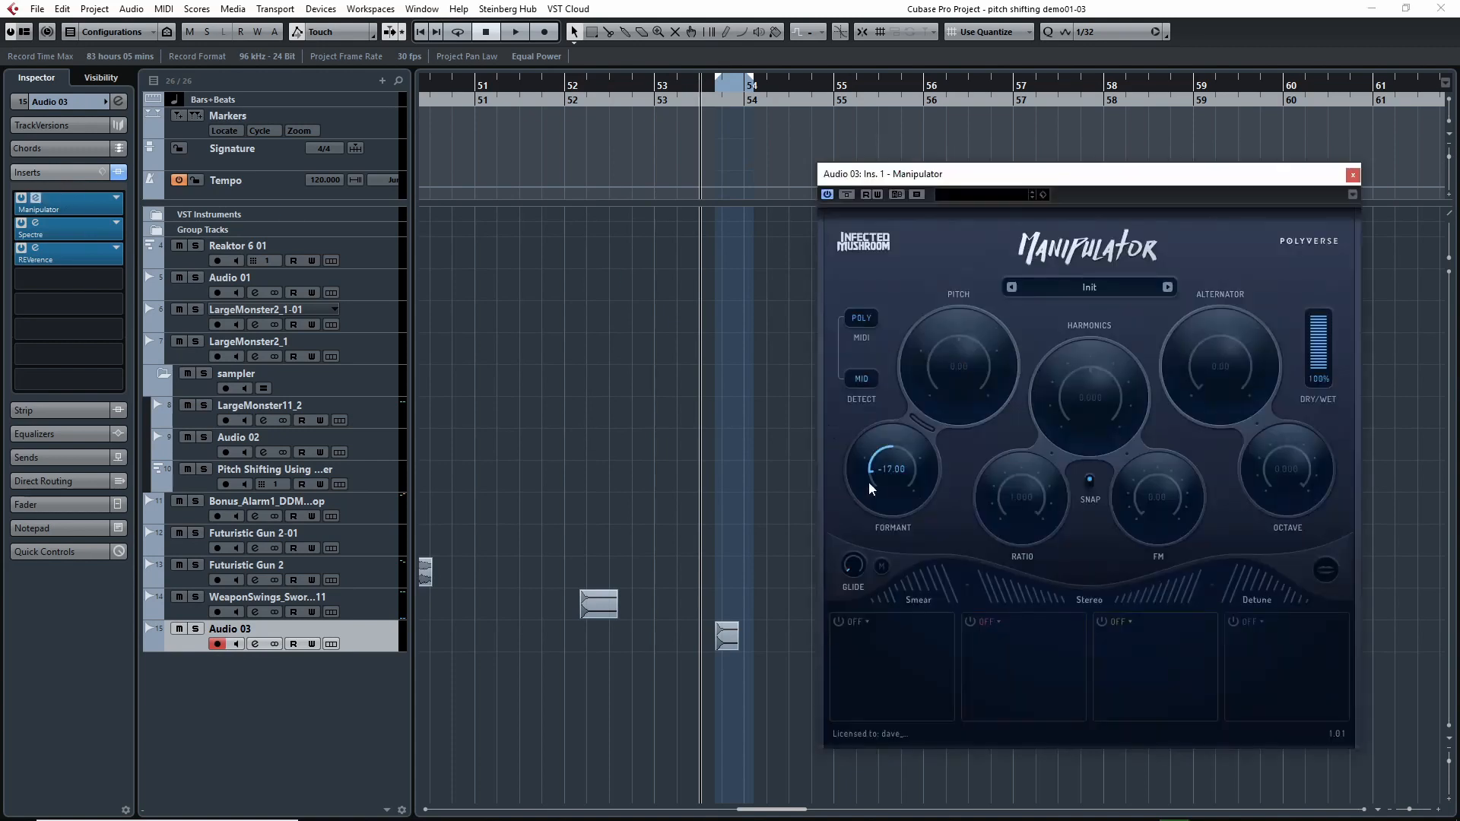
pyautogui.doubleClick(53, 232)
pyautogui.click(708, 174)
# Close Manipulator and play the Audio 03 clip through its insert effects, stopping just after bar 54.
pyautogui.click(1353, 175)
pyautogui.press('space')
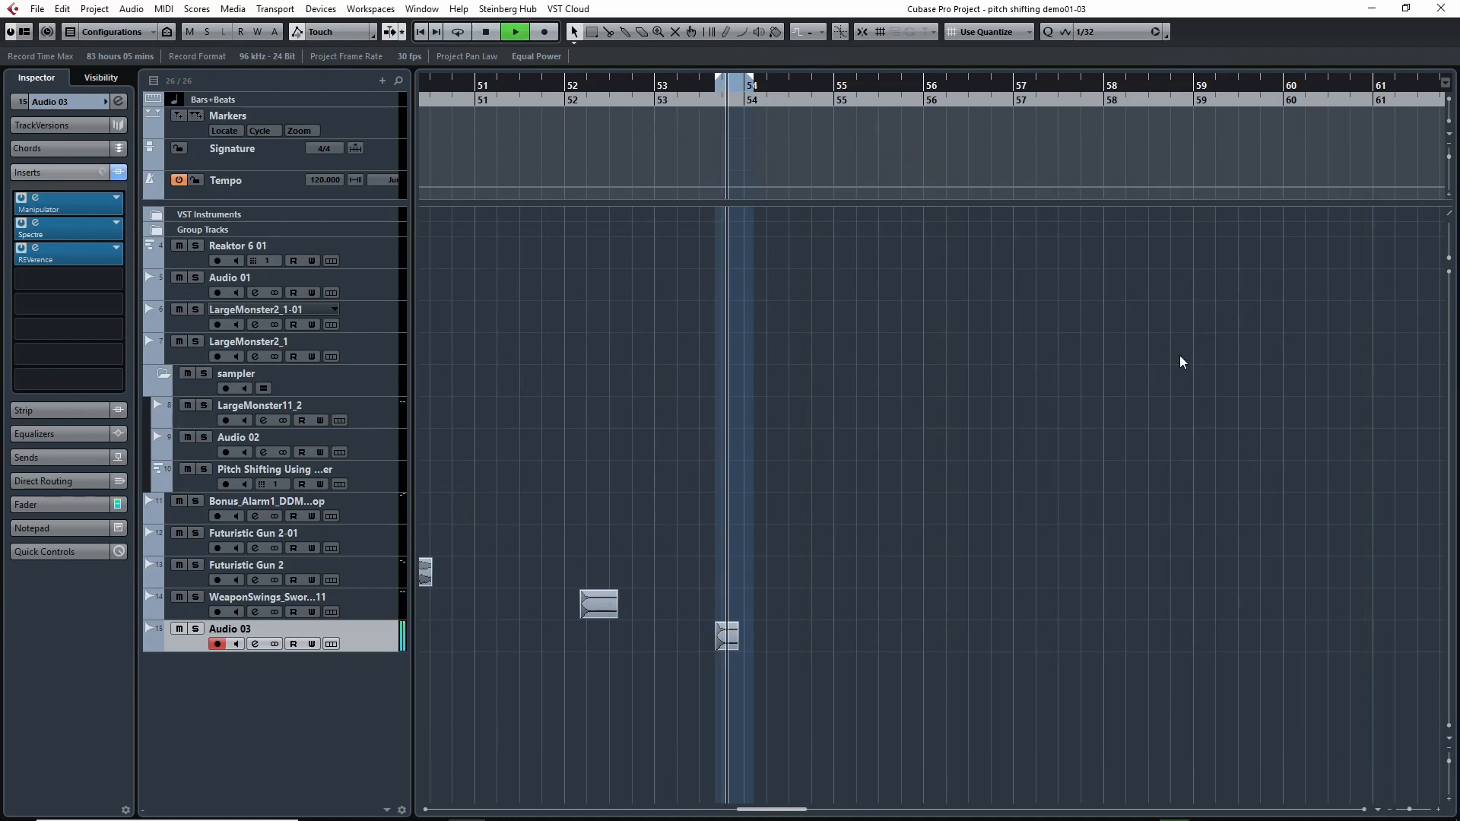
pyautogui.press('space')
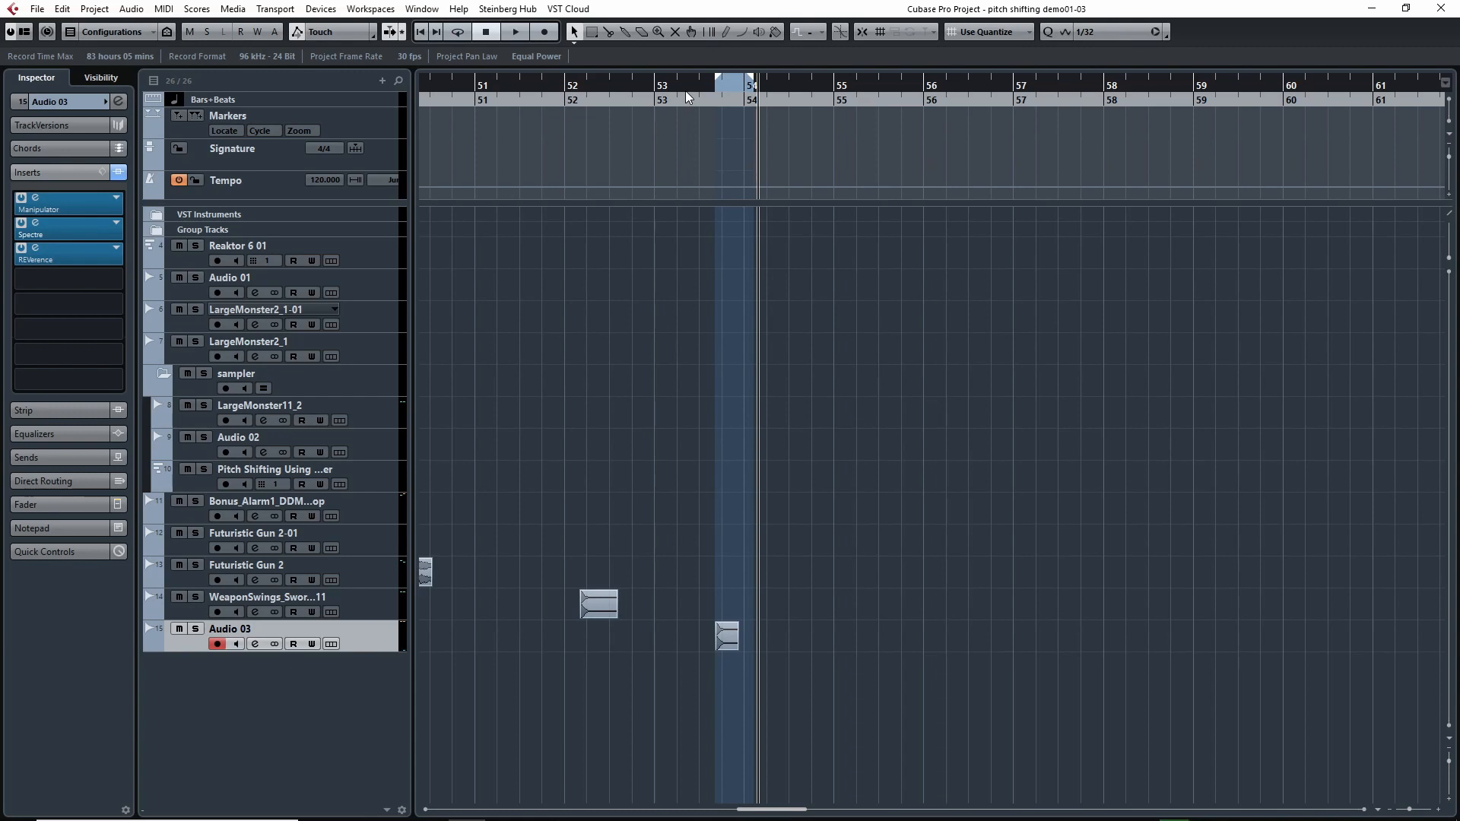
# Collapse the sampler folder track in the full project overview.
pyautogui.press('g')
pyautogui.press('g')
pyautogui.press('g')
pyautogui.press('g')
pyautogui.press('g')
pyautogui.press('g')
pyautogui.press('g')
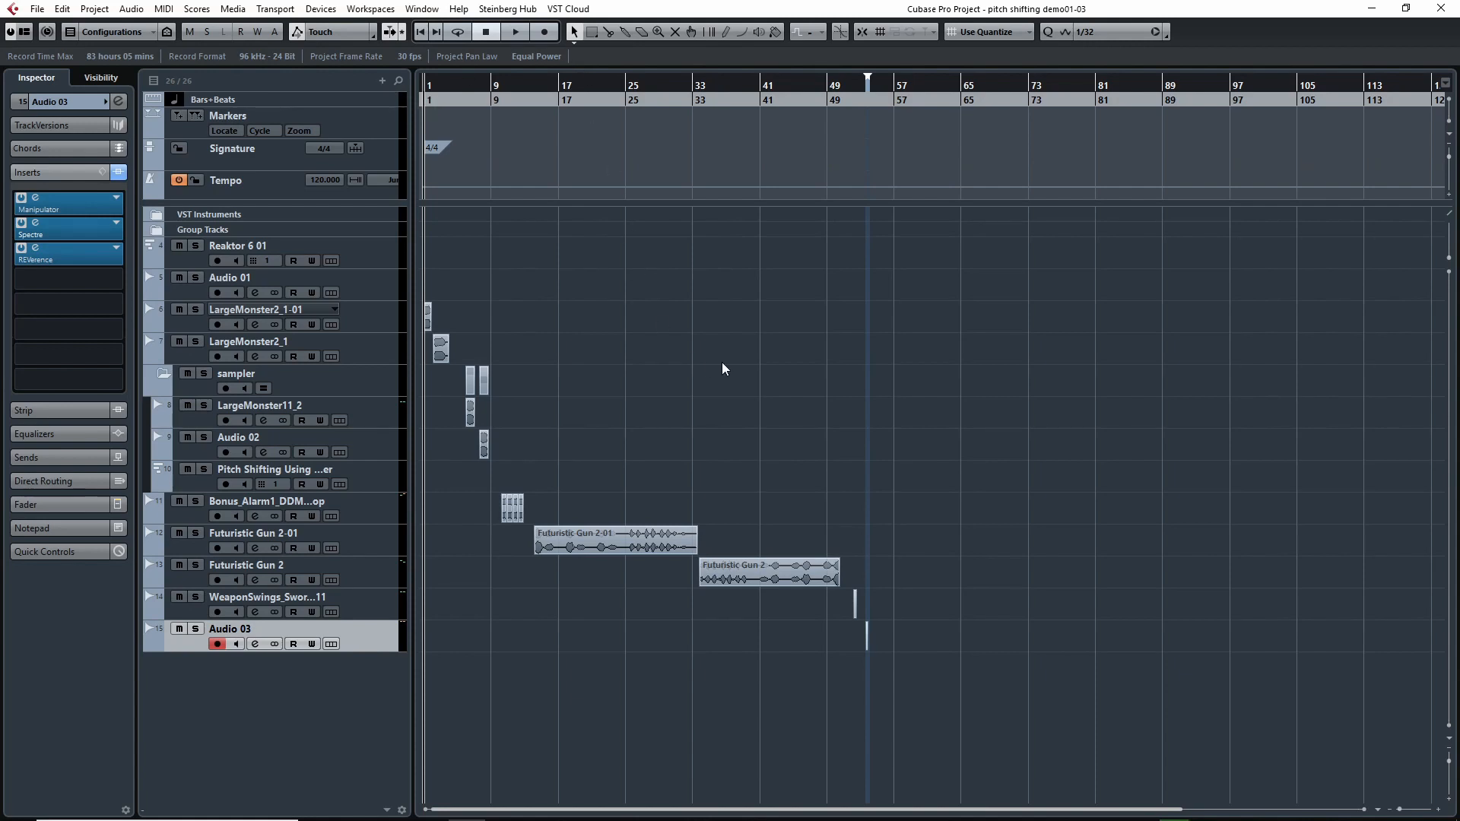
pyautogui.click(163, 372)
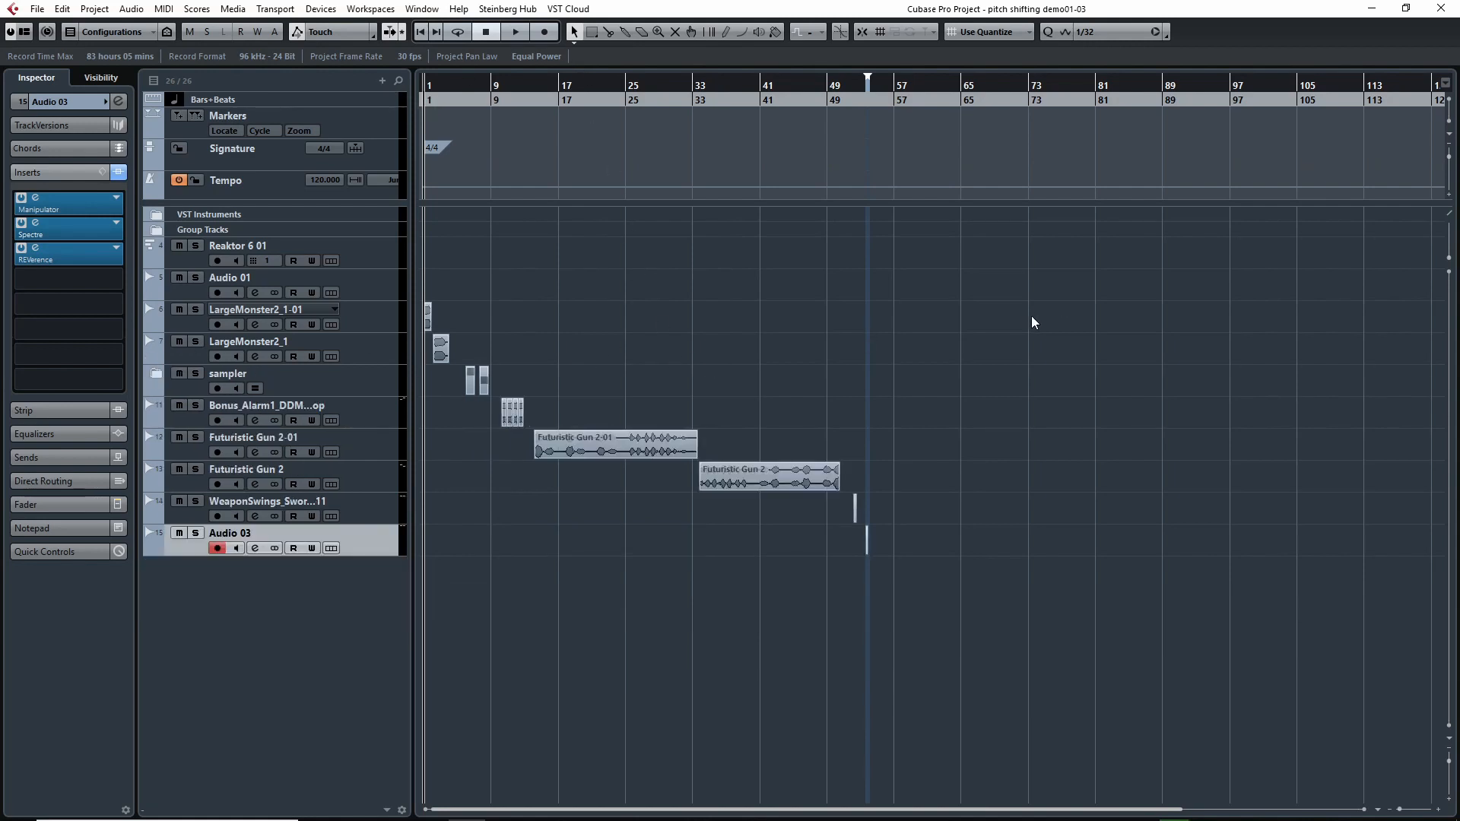